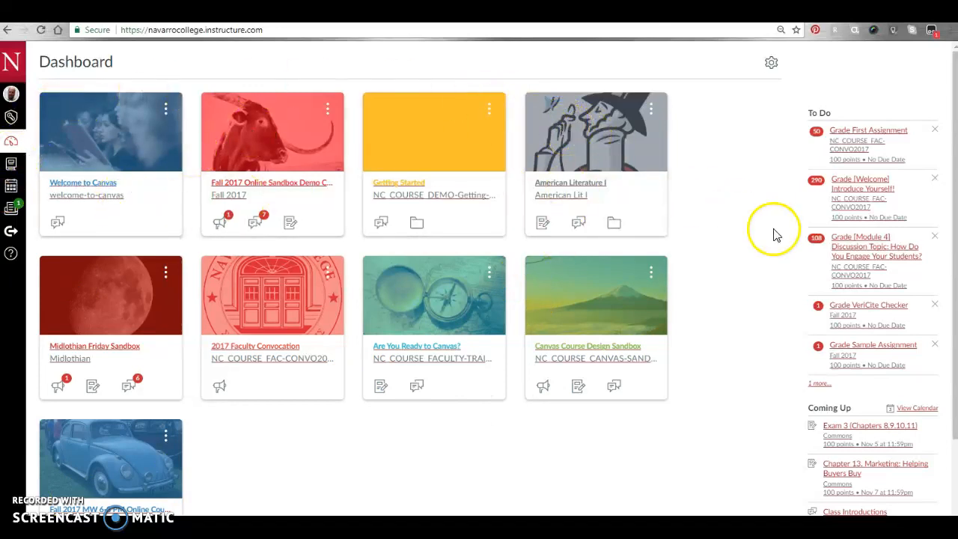
- Open the American Literature I course card on the Dashboard
{"action": "left_click", "coordinate": [589, 149]}
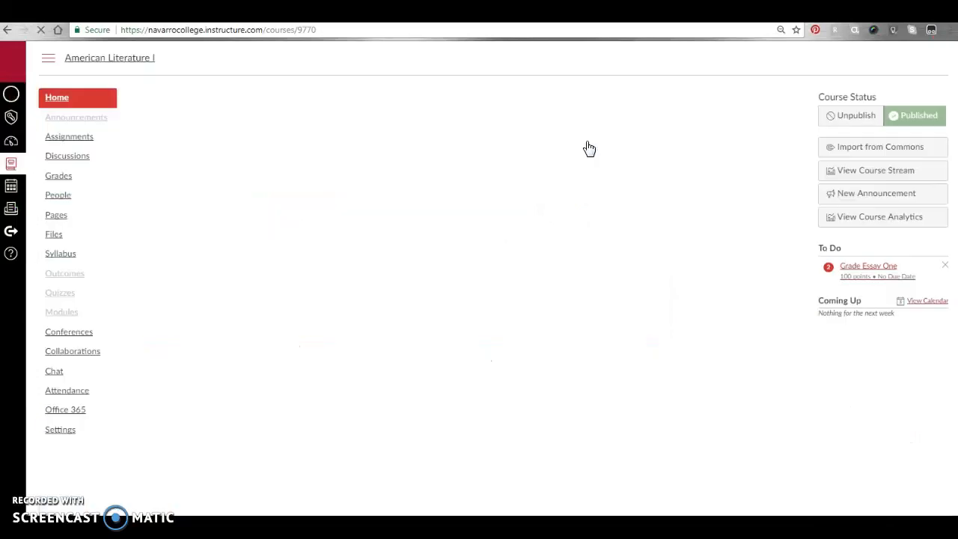
- Go to the course's Assignments list and start a new assignment
{"action": "right_click", "coordinate": [589, 149]}
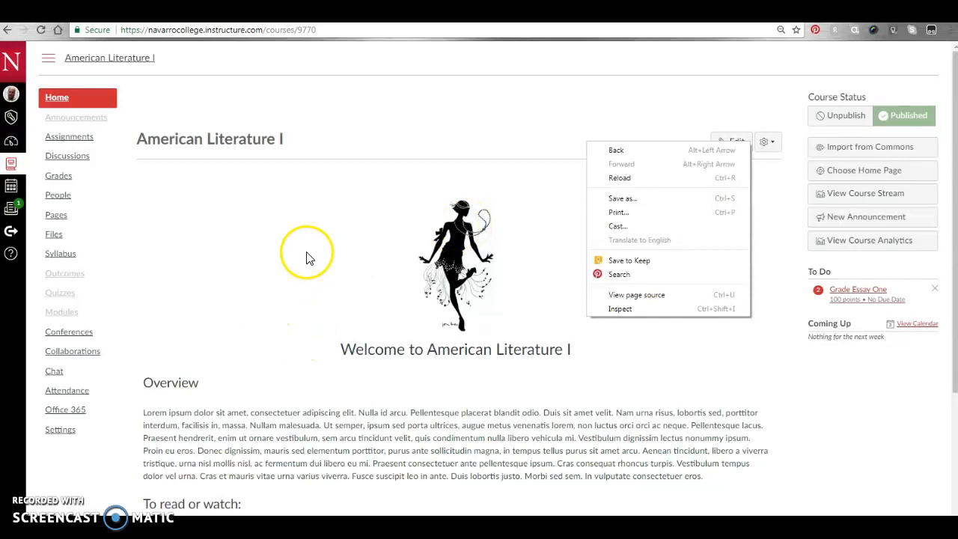
{"action": "left_click", "coordinate": [247, 229]}
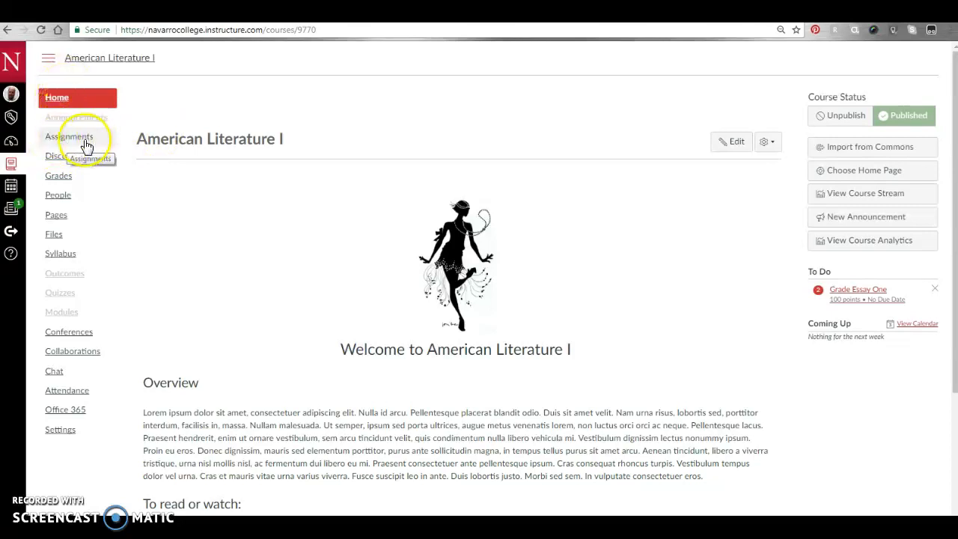
{"action": "left_click", "coordinate": [62, 143]}
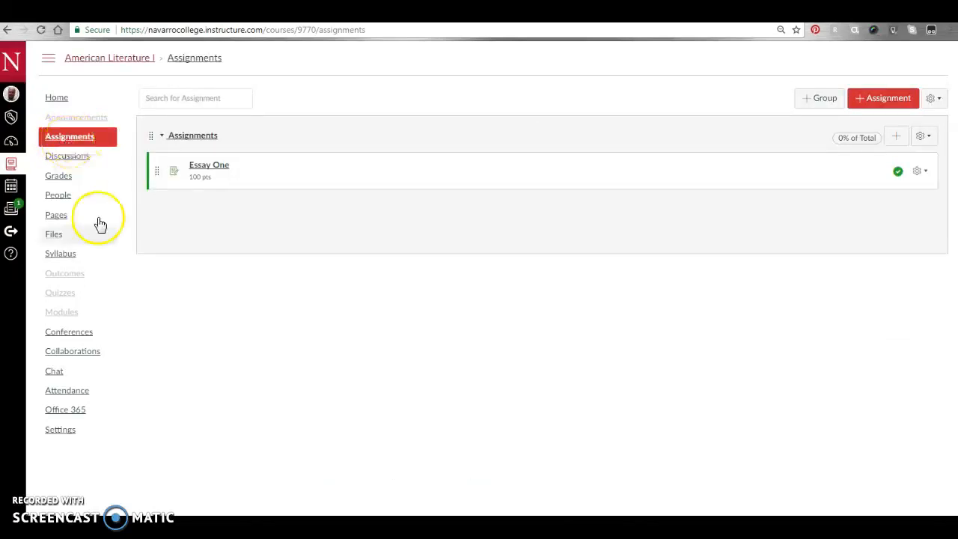
{"action": "left_click", "coordinate": [873, 105]}
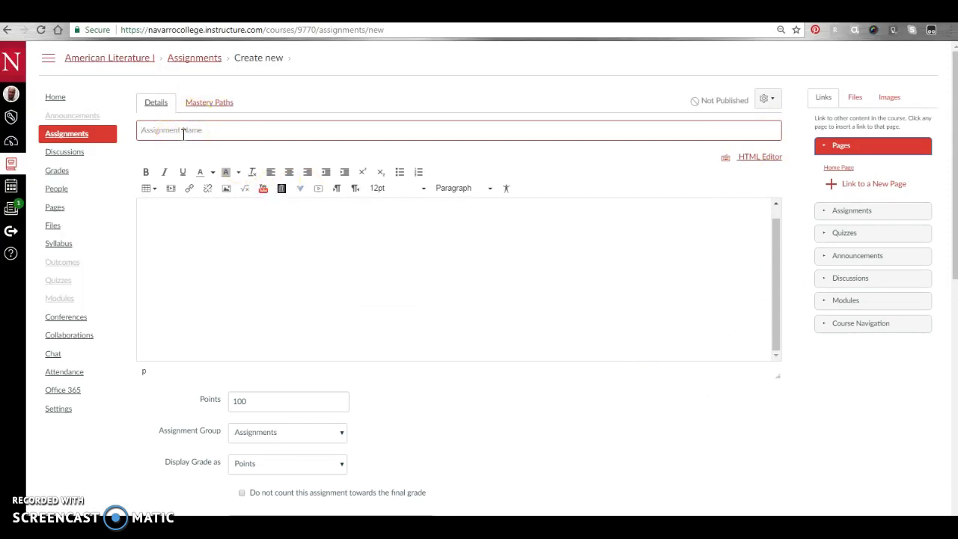
- Name the new assignment 'The Great Gatsby Essay'
{"action": "type", "text": "The Great Gatsby"}
{"action": "left_click", "coordinate": [232, 241]}
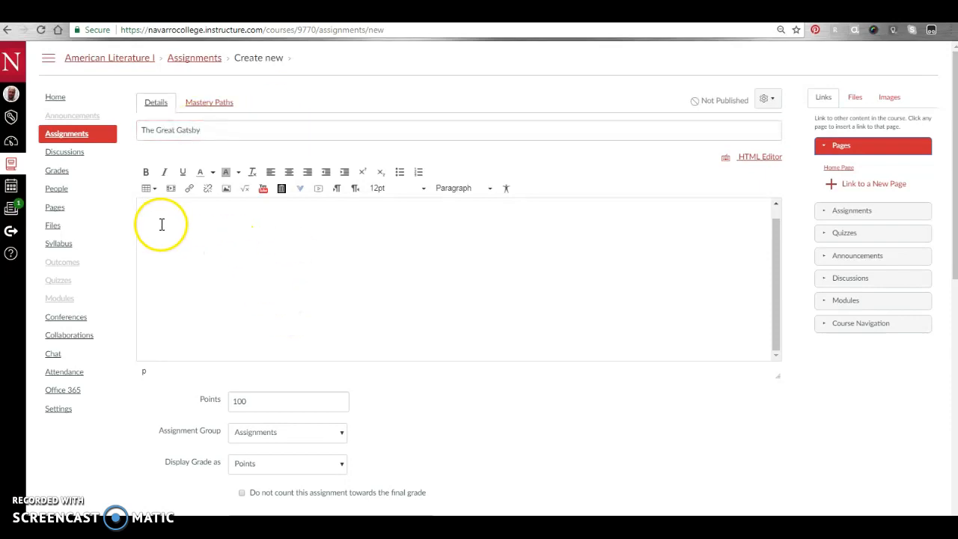
{"action": "left_click", "coordinate": [255, 133]}
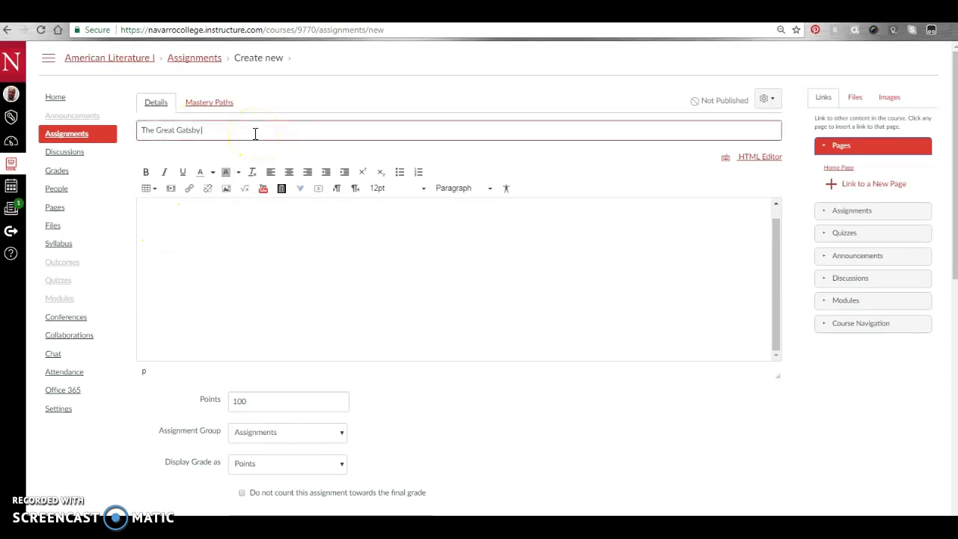
{"action": "type", "text": "Essay"}
{"action": "left_click", "coordinate": [214, 267]}
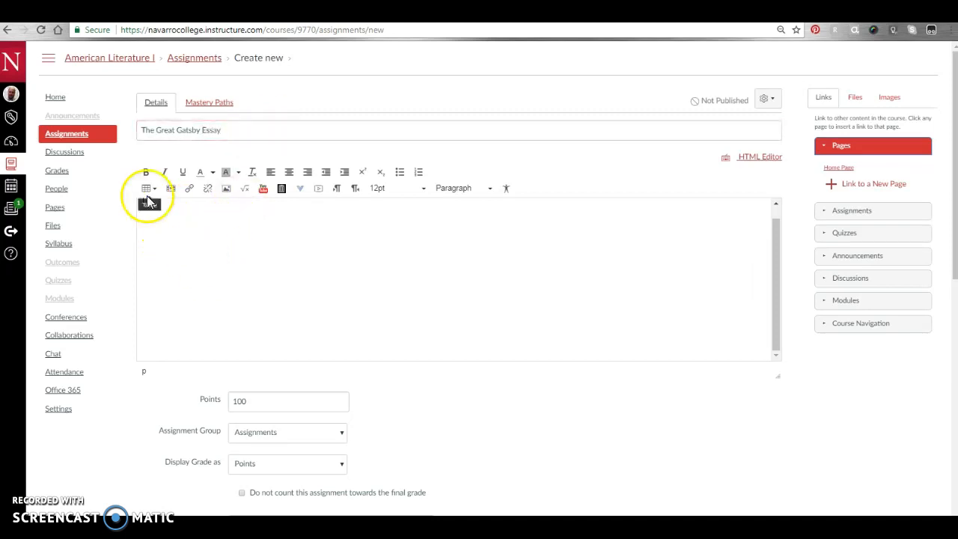
- Set the assignment's Points value to 100
{"action": "left_click_drag", "start_coordinate": [779, 261], "coordinate": [778, 243]}
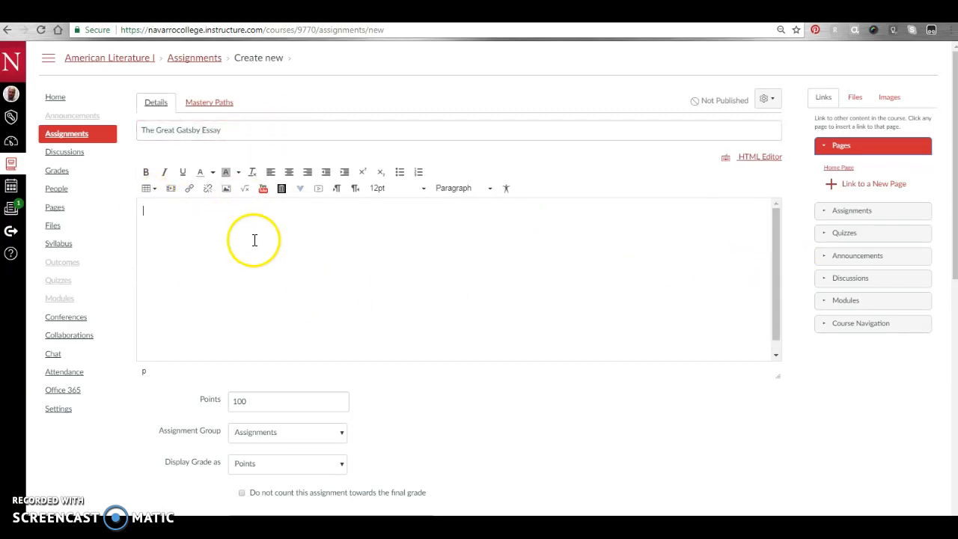
{"action": "scroll", "coordinate": [262, 304], "scroll_direction": "down", "scroll_amount": 1}
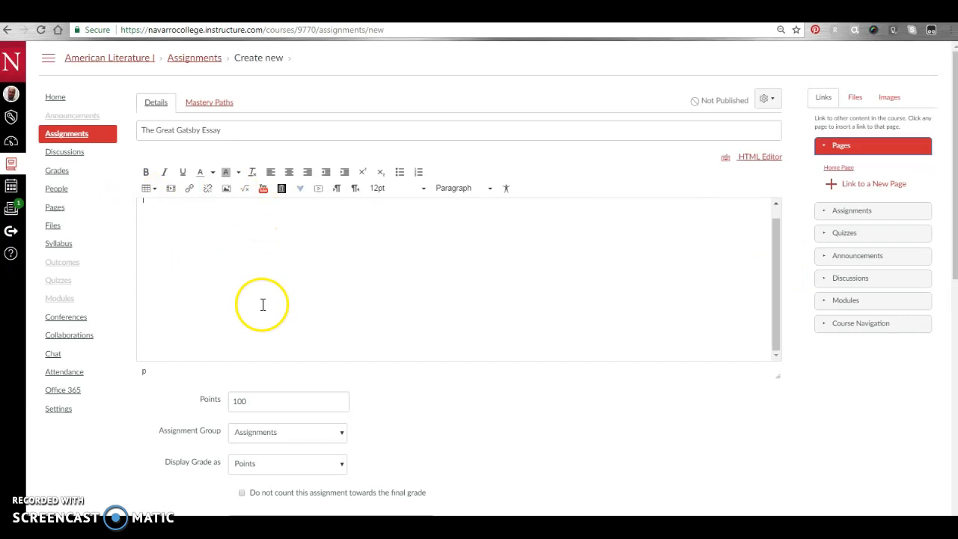
{"action": "left_click_drag", "start_coordinate": [956, 222], "coordinate": [956, 330]}
{"action": "left_click", "coordinate": [227, 197]}
{"action": "double_click", "coordinate": [228, 197]}
{"action": "type", "text": "100"}
{"action": "left_click", "coordinate": [567, 367]}
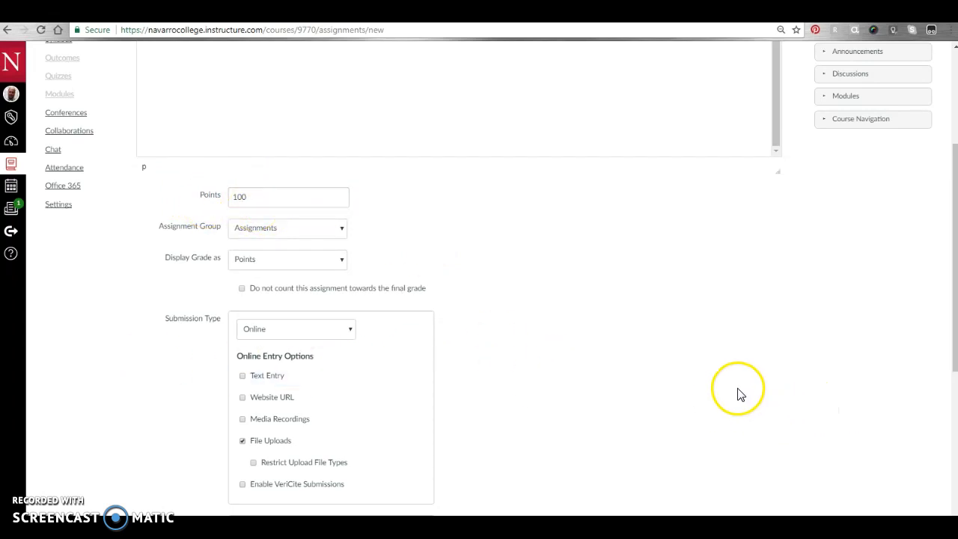
- Restrict upload file types to doc, docx, pdf and enable VeriCite submissions
{"action": "scroll", "coordinate": [711, 393], "scroll_direction": "down", "scroll_amount": 1}
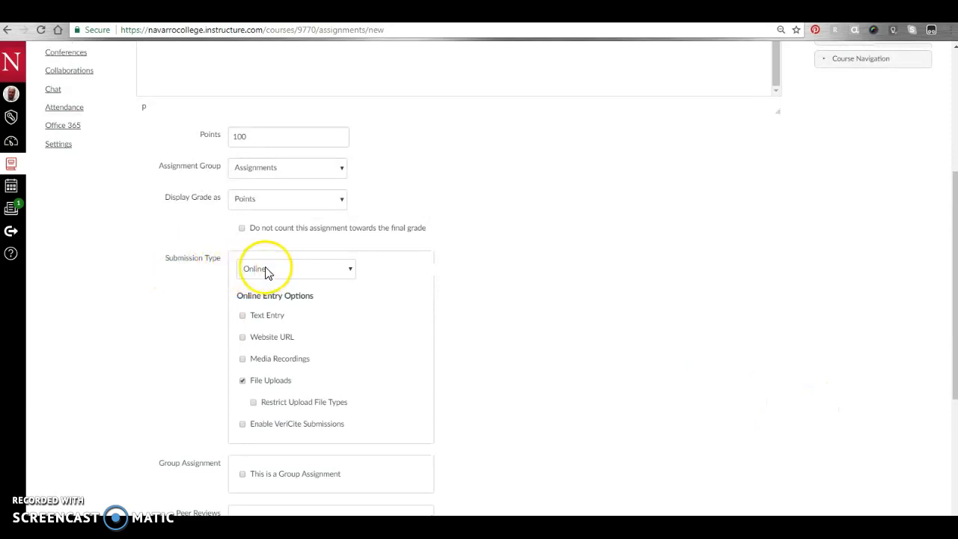
{"action": "scroll", "coordinate": [594, 295], "scroll_direction": "down", "scroll_amount": 1}
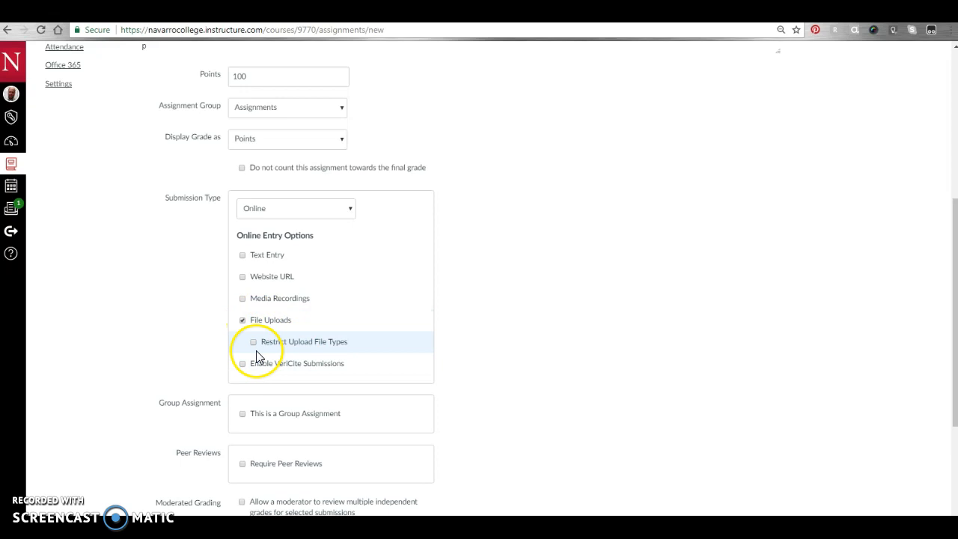
{"action": "left_click", "coordinate": [254, 344]}
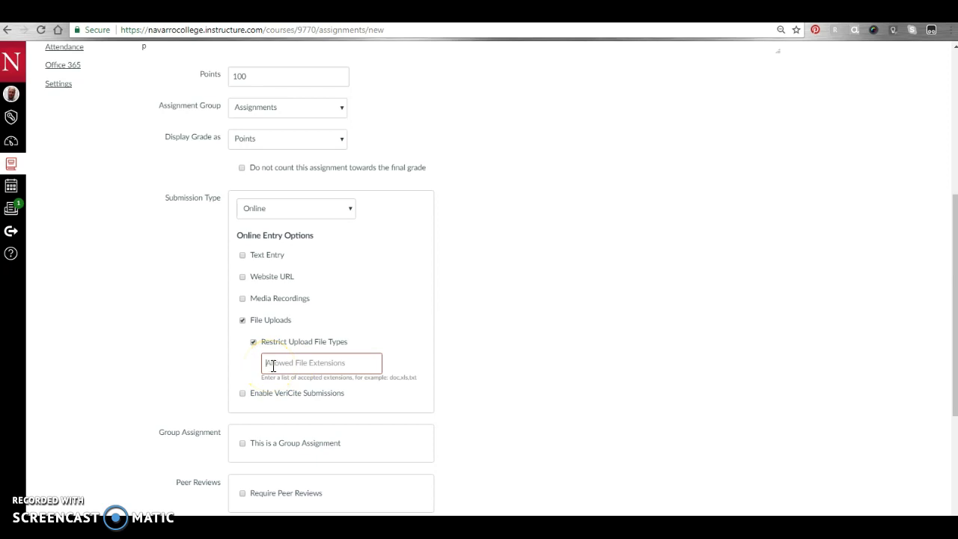
{"action": "type", "text": "do"}
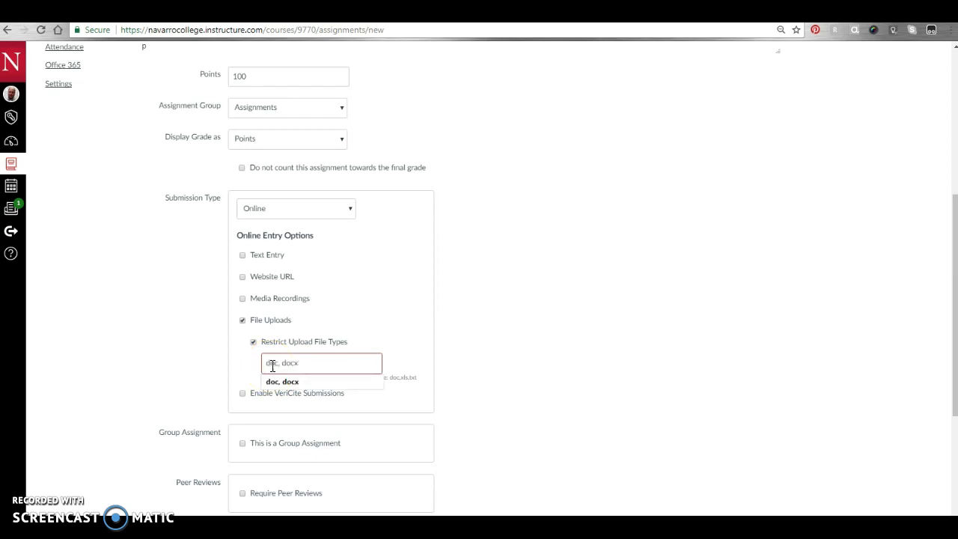
{"action": "type", "text": "c, docx, pdf"}
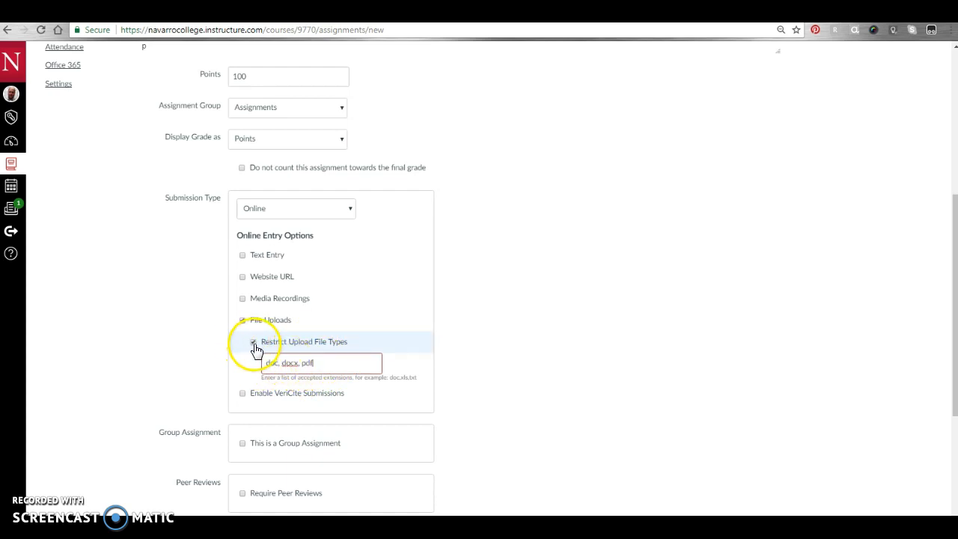
{"action": "left_click", "coordinate": [241, 395]}
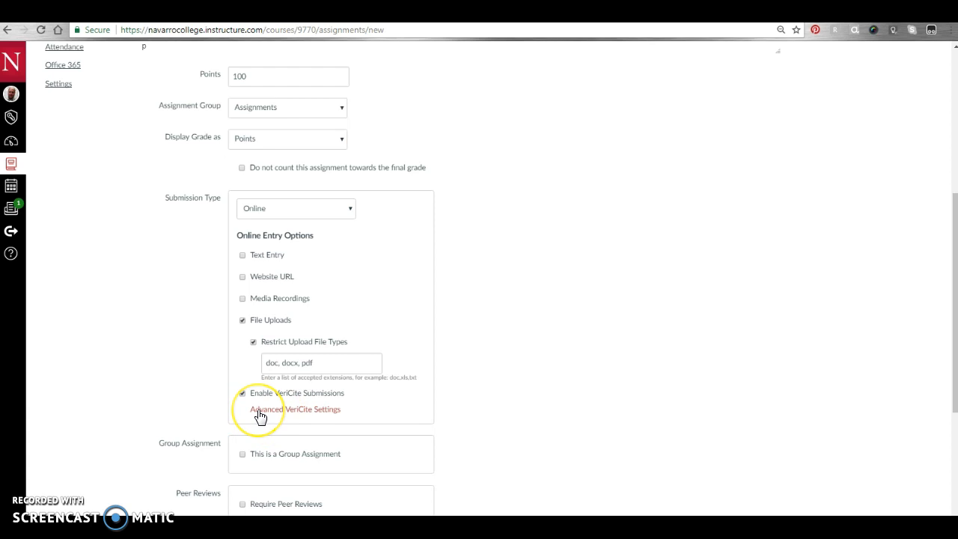
- Open Advanced VeriCite Settings and view the originality-report visibility choices
{"action": "left_click", "coordinate": [257, 410]}
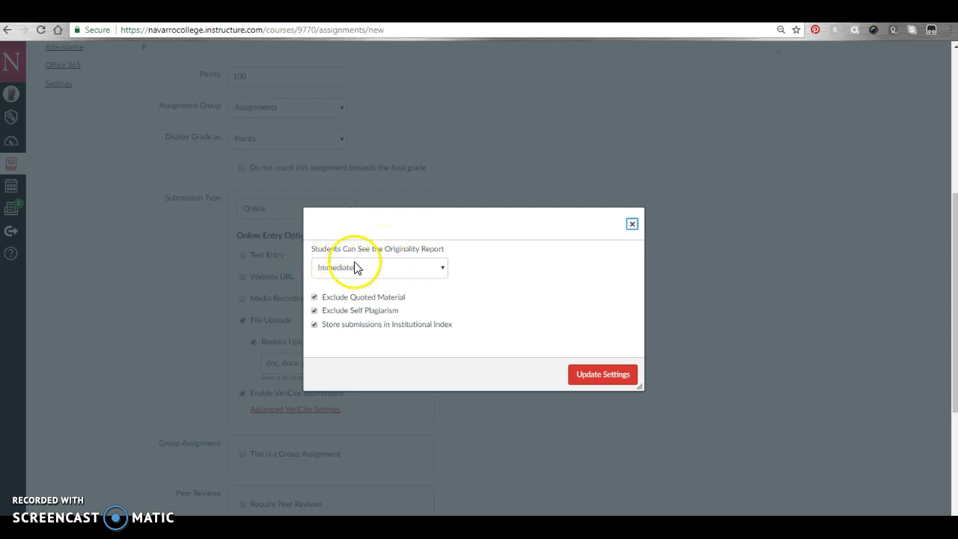
{"action": "left_click", "coordinate": [408, 268]}
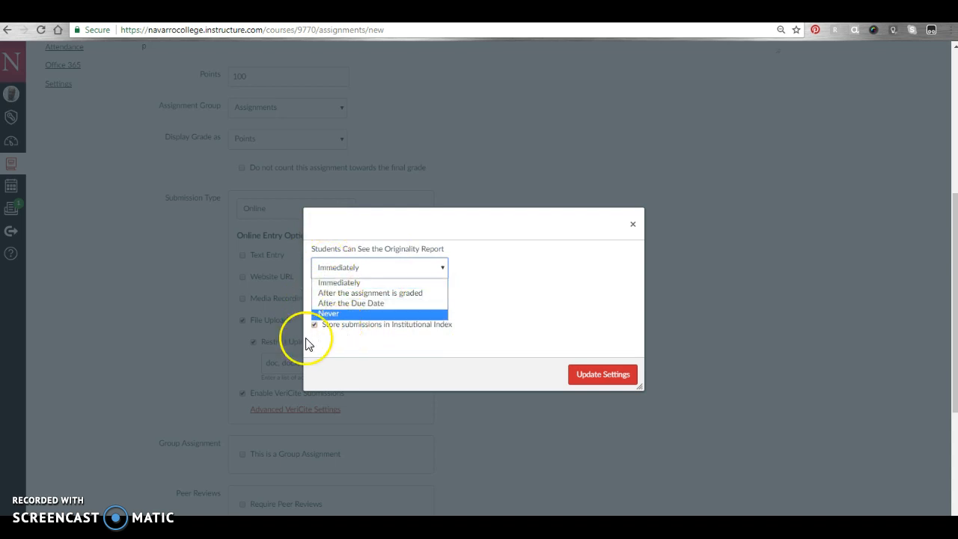
- Keep report visibility Immediately, exclude quoted material and self plagiarism, store institutionally, and update settings
{"action": "left_click", "coordinate": [336, 283]}
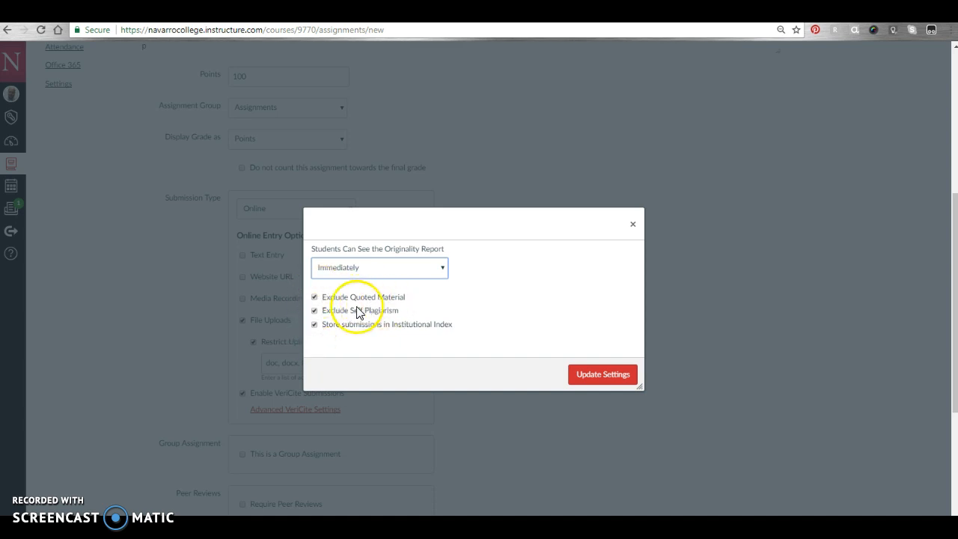
{"action": "left_click", "coordinate": [315, 299]}
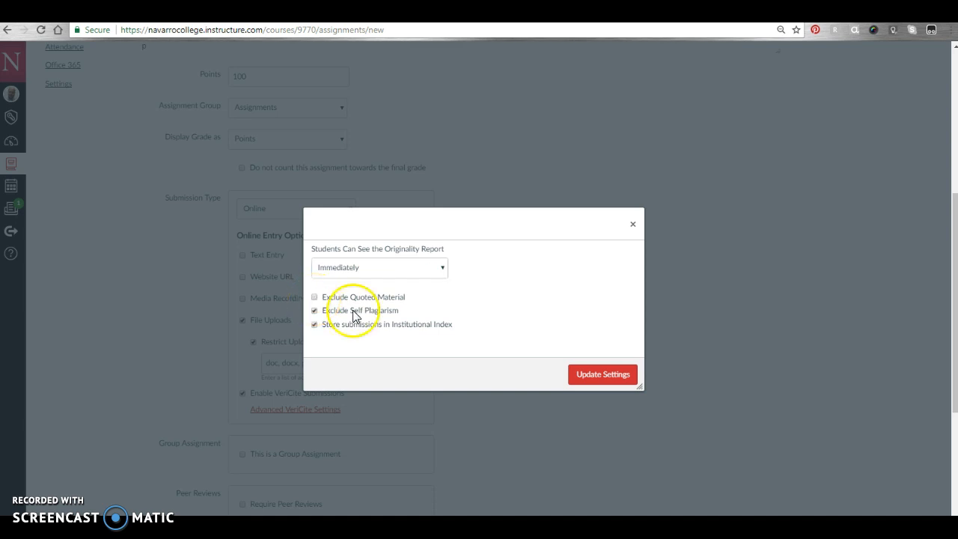
{"action": "left_click", "coordinate": [314, 297]}
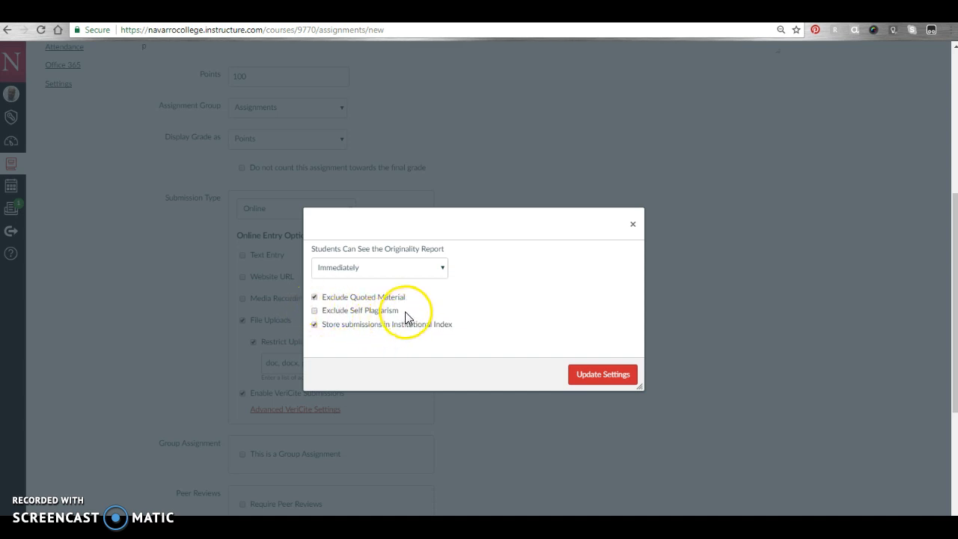
{"action": "left_click", "coordinate": [314, 323]}
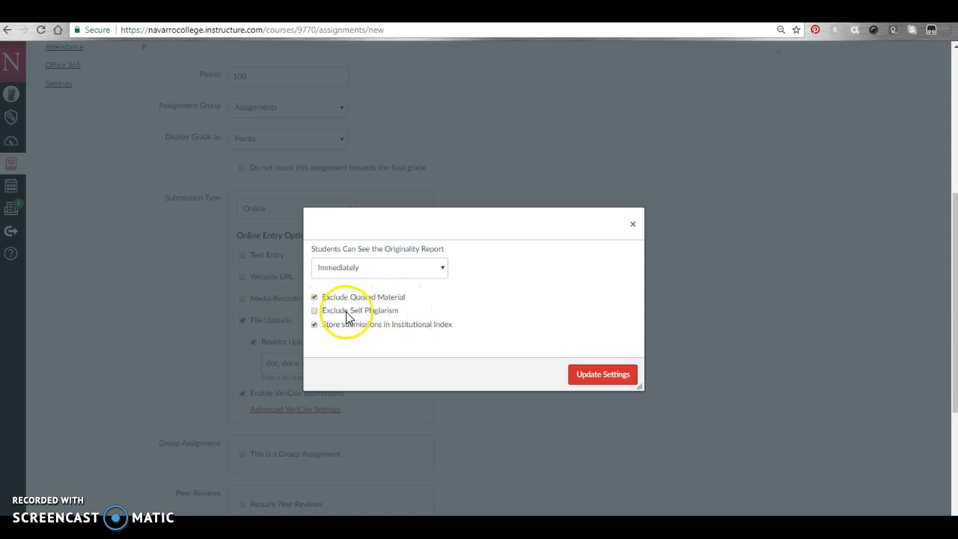
{"action": "left_click", "coordinate": [314, 311]}
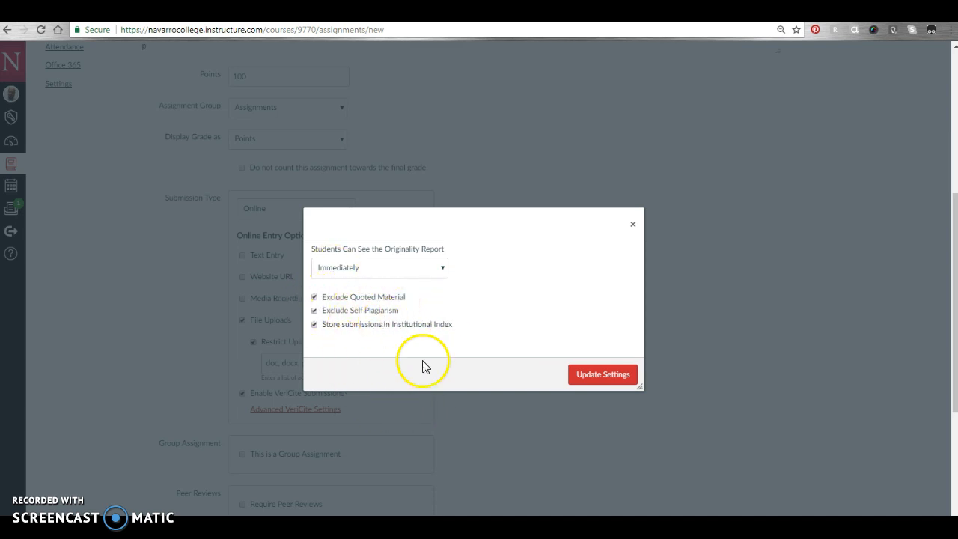
{"action": "left_click", "coordinate": [601, 376]}
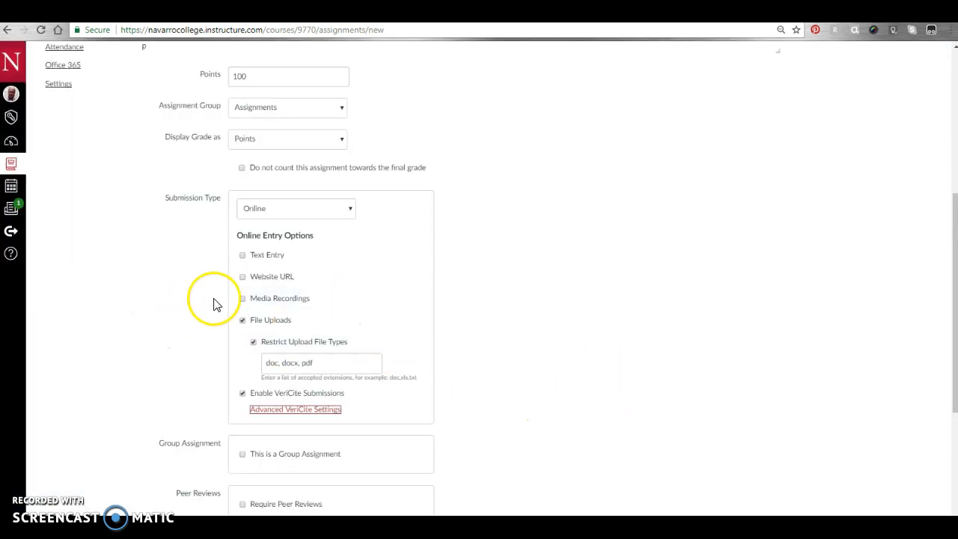
- Save & Publish The Great Gatsby Essay from the bottom of the form
{"action": "scroll", "coordinate": [427, 379], "scroll_direction": "down", "scroll_amount": 3}
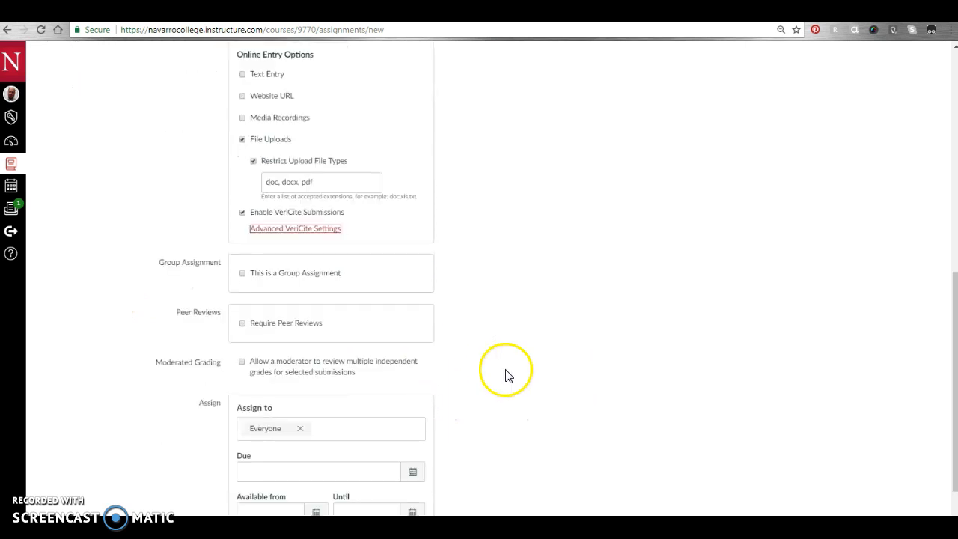
{"action": "scroll", "coordinate": [505, 382], "scroll_direction": "down", "scroll_amount": 2}
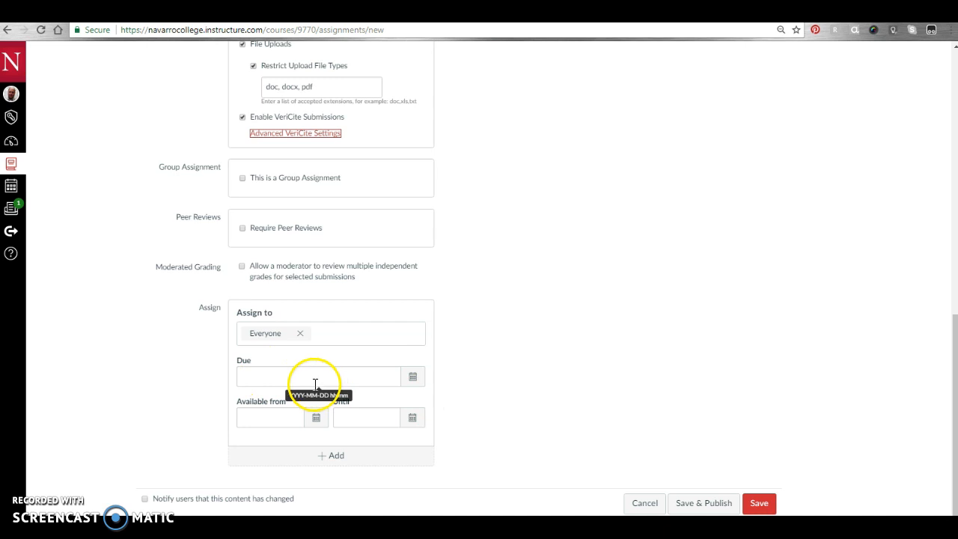
{"action": "left_click", "coordinate": [700, 503]}
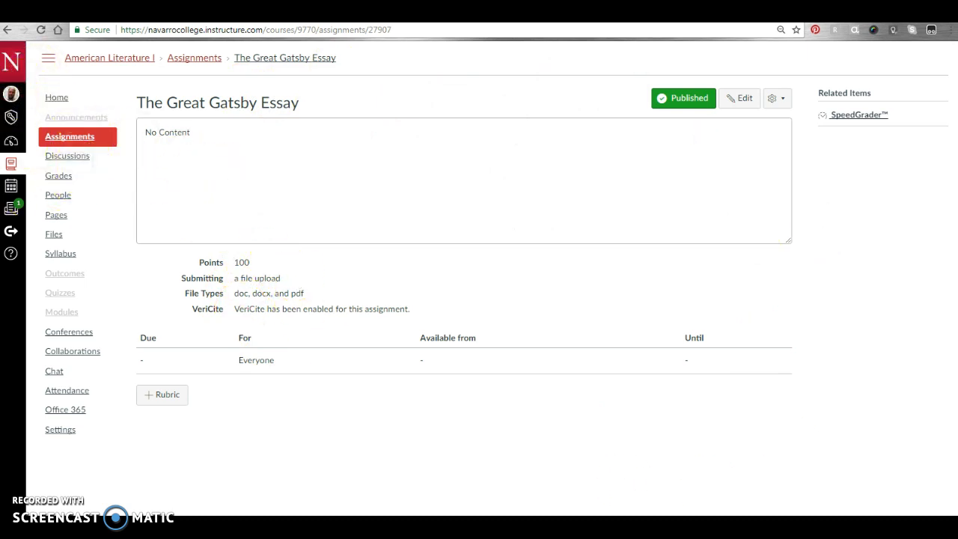
- Log out and sign in with the saved student login ID
{"action": "left_click", "coordinate": [13, 99]}
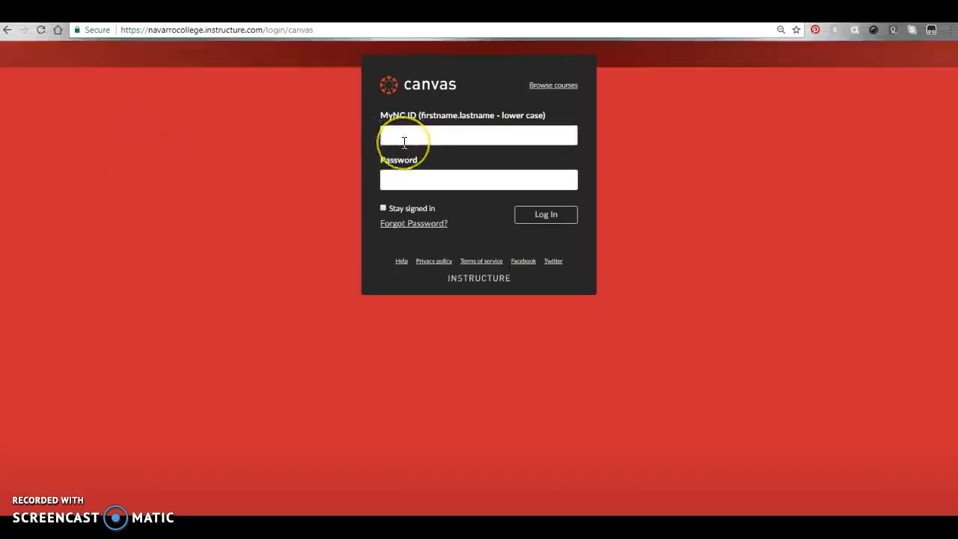
{"action": "type", "text": "student"}
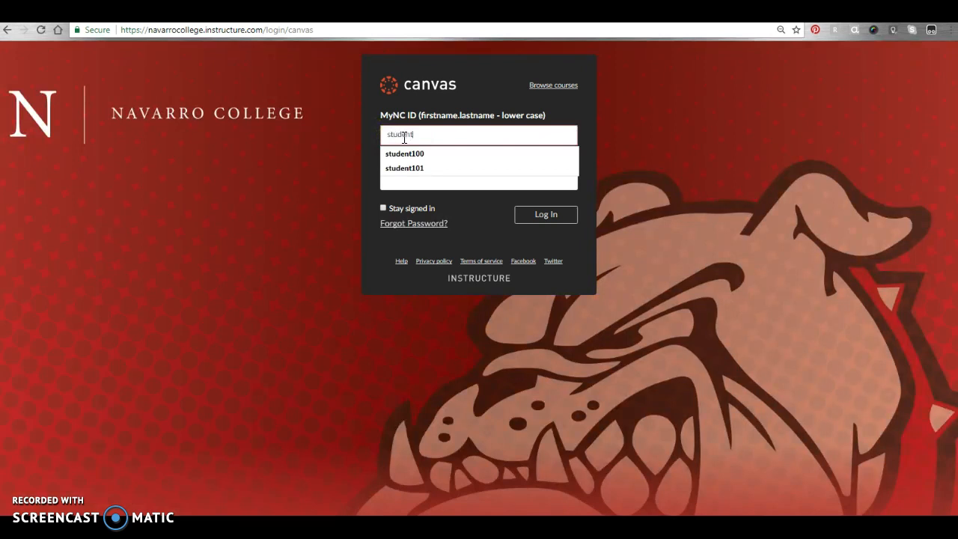
{"action": "type", "text": "100"}
{"action": "left_click", "coordinate": [420, 154]}
{"action": "left_click", "coordinate": [421, 178]}
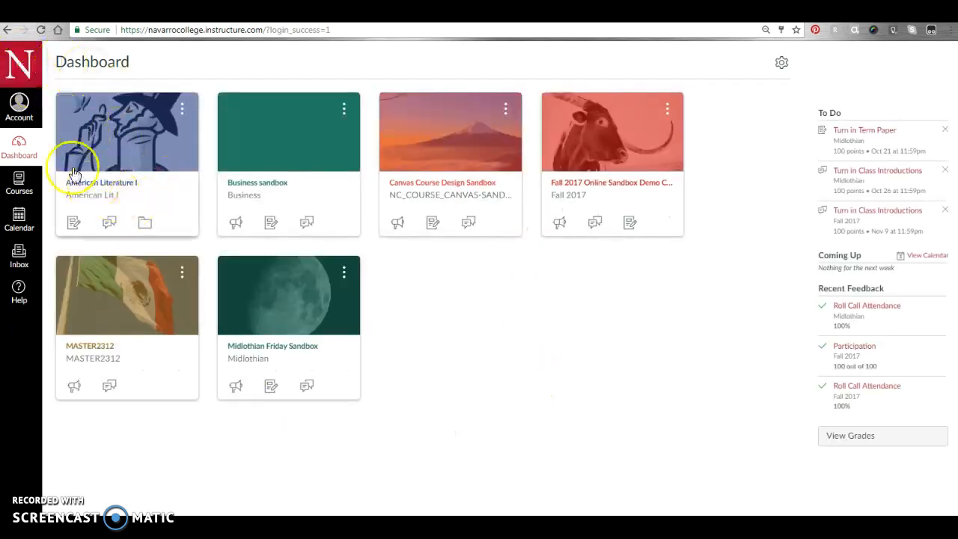
- Open The Great Gatsby Essay in American Literature I and start a submission
{"action": "left_click", "coordinate": [110, 127]}
{"action": "left_click", "coordinate": [79, 122]}
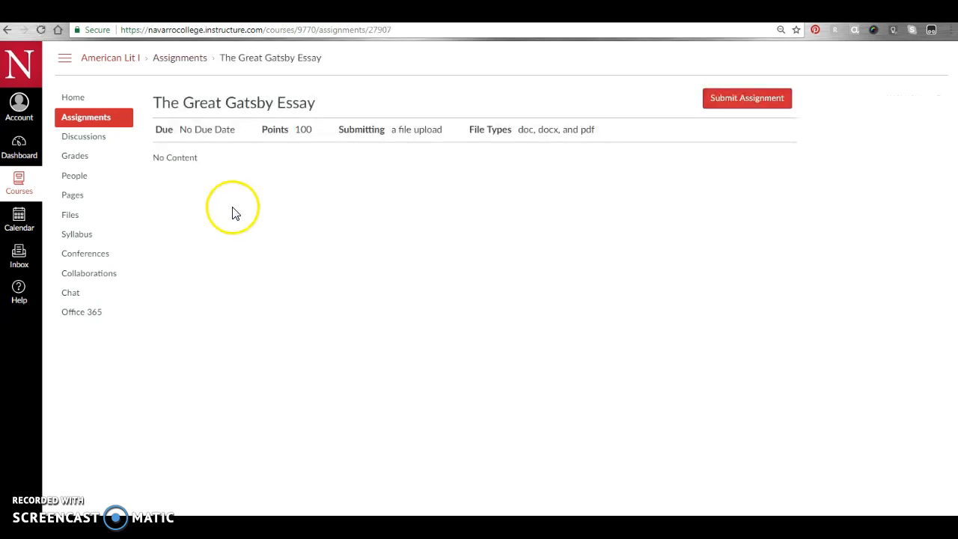
{"action": "left_click", "coordinate": [741, 101]}
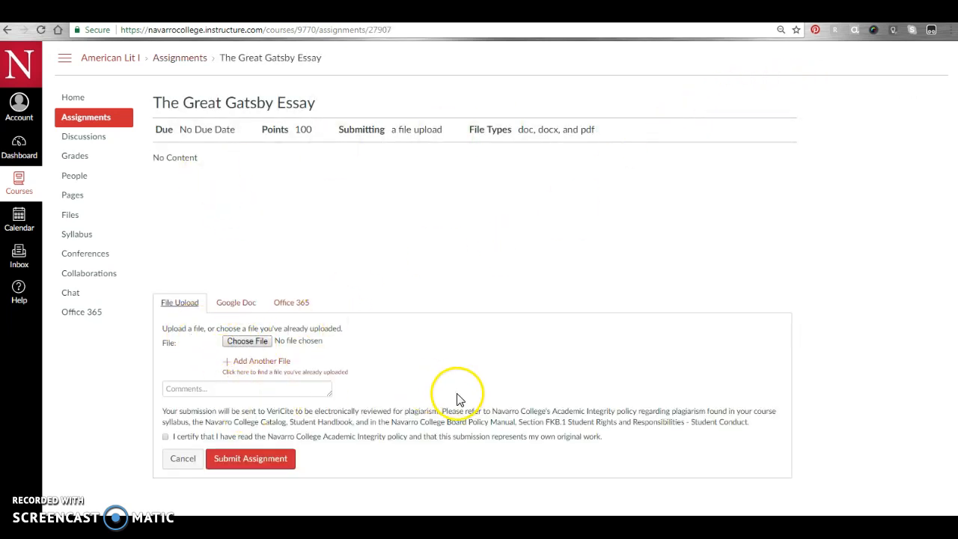
- Attach The Great Gatsby Example 2.docx, certify it as original work, and submit
{"action": "left_click", "coordinate": [253, 349]}
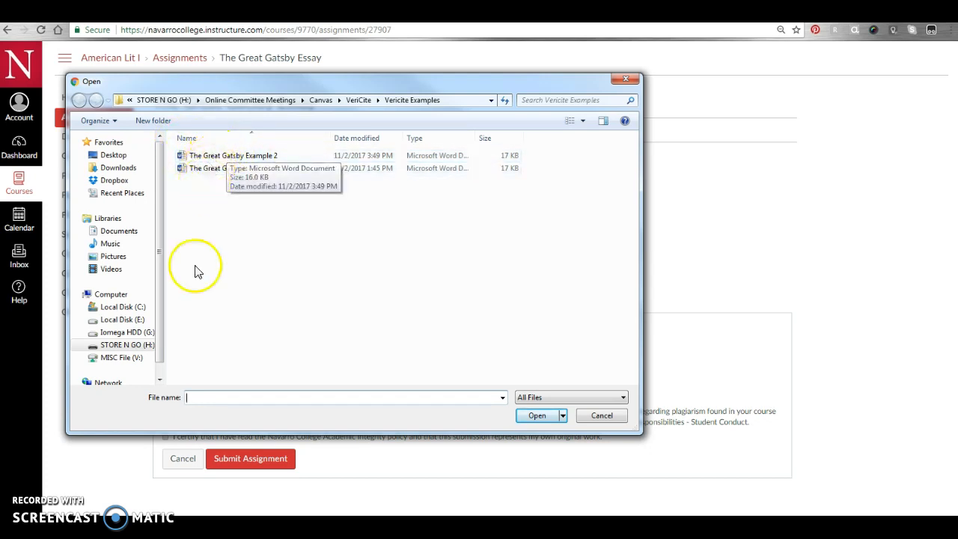
{"action": "left_click", "coordinate": [213, 157]}
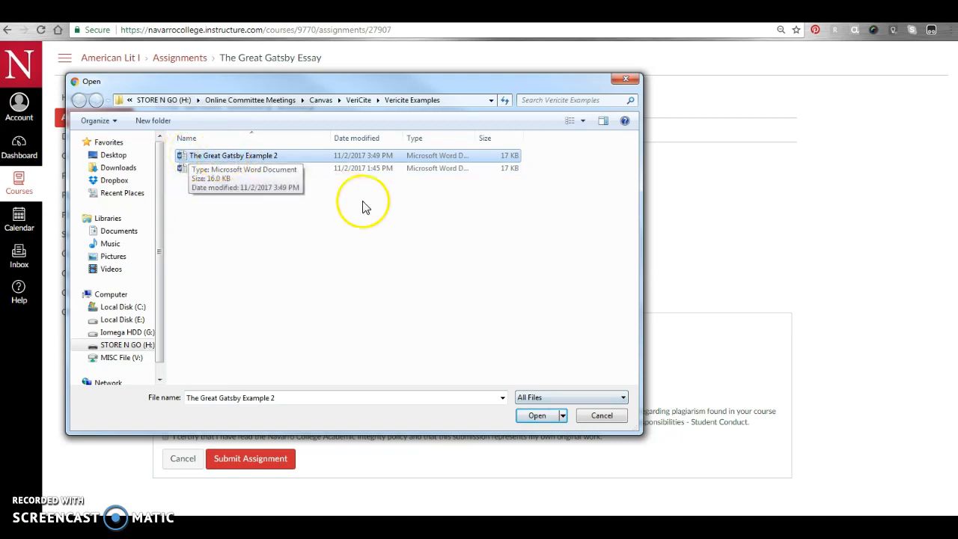
{"action": "left_click", "coordinate": [535, 416]}
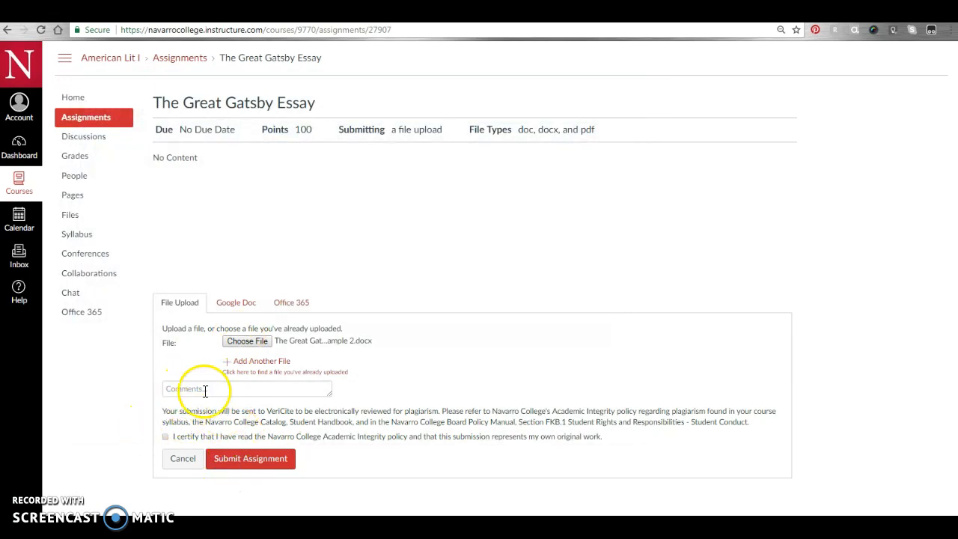
{"action": "left_click", "coordinate": [177, 390]}
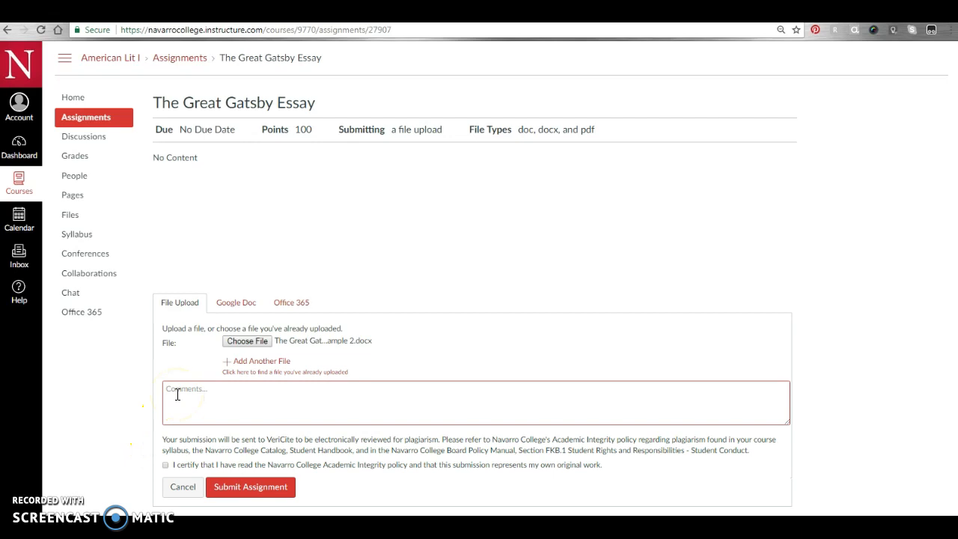
{"action": "left_click", "coordinate": [103, 429]}
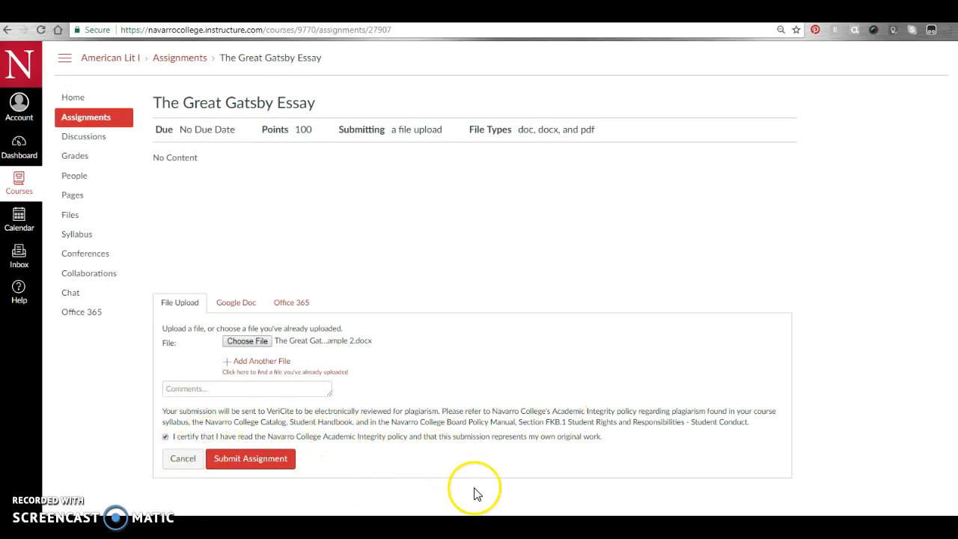
{"action": "left_click", "coordinate": [238, 461]}
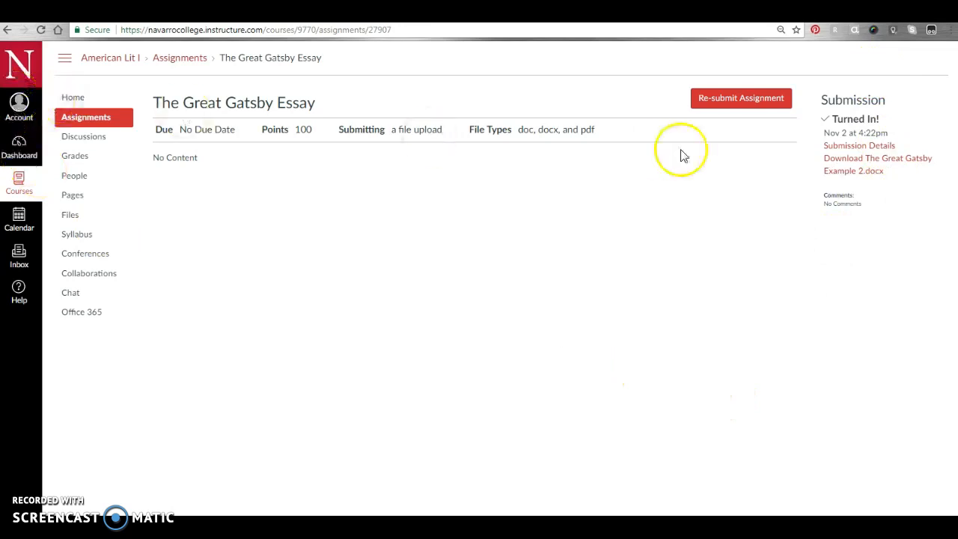
- Log out of the student account and enter the teacher's login ID
{"action": "left_click", "coordinate": [18, 104]}
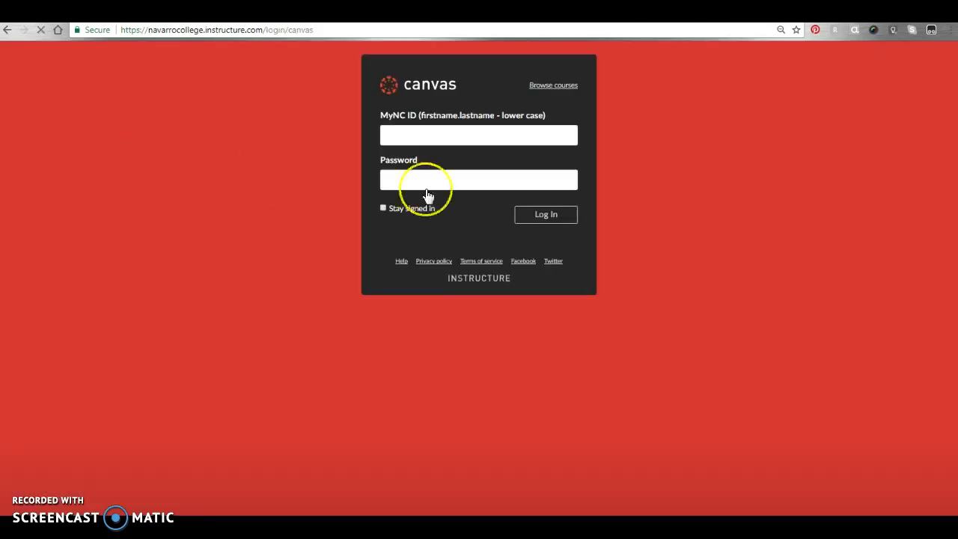
{"action": "left_click", "coordinate": [503, 137]}
{"action": "key", "text": "Tab"}
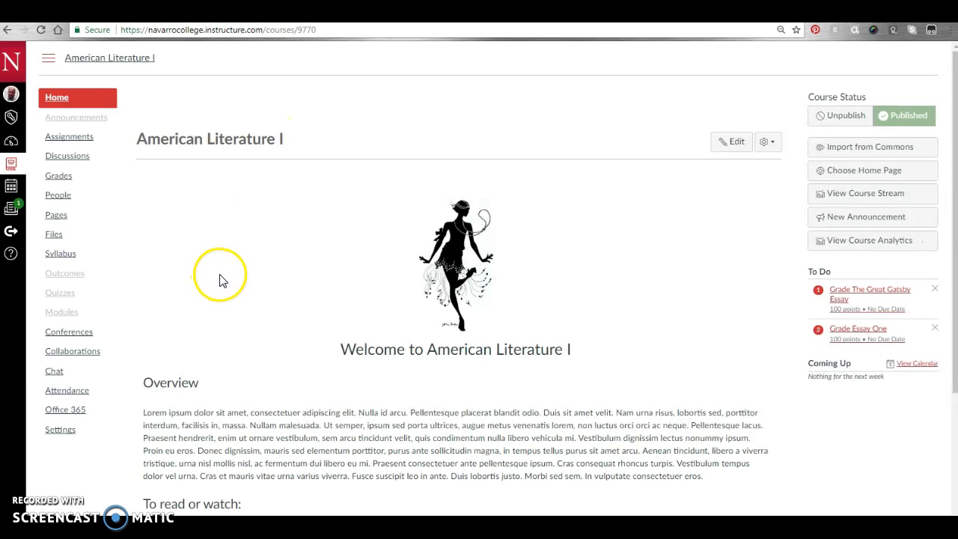
- From the course Assignments list, open The Great Gatsby Essay in SpeedGrader
{"action": "scroll", "coordinate": [471, 315], "scroll_direction": "down", "scroll_amount": 1}
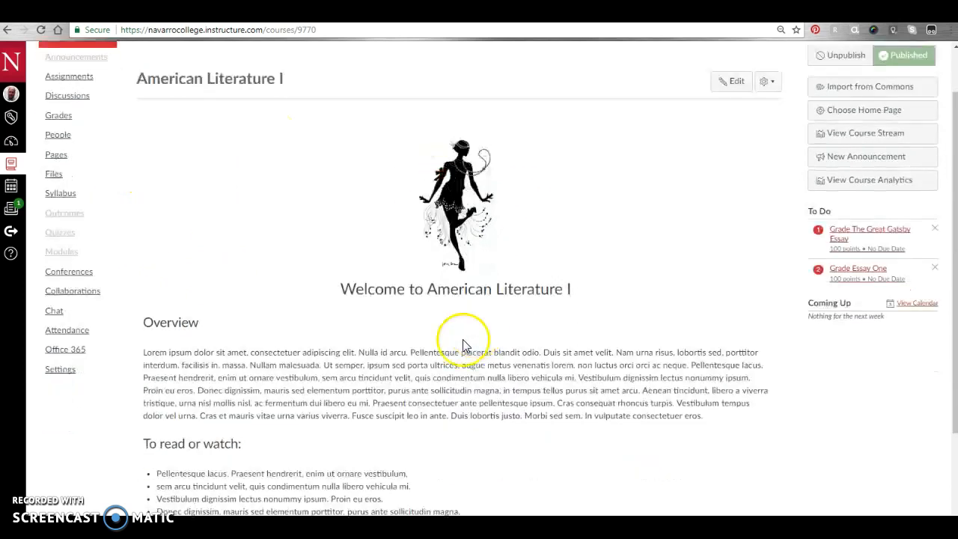
{"action": "left_click", "coordinate": [64, 82]}
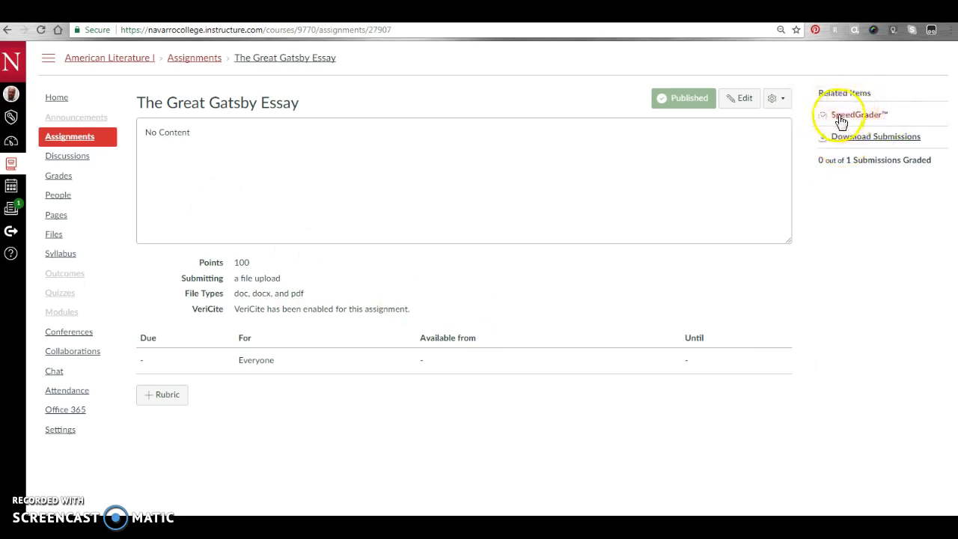
{"action": "left_click", "coordinate": [848, 116]}
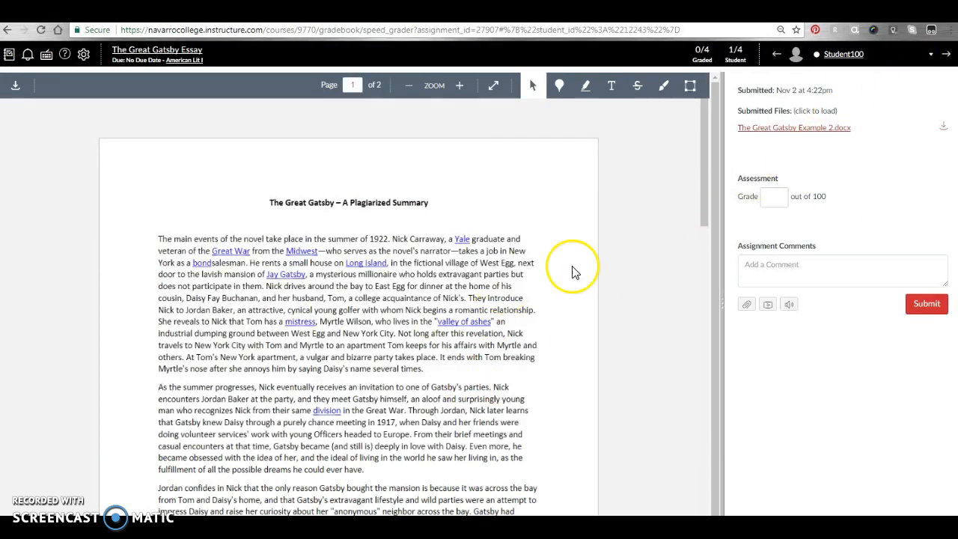
- Reload SpeedGrader and load the submitted Great Gatsby Example 2.docx file until it renders
{"action": "scroll", "coordinate": [689, 299], "scroll_direction": "down", "scroll_amount": 3}
{"action": "scroll", "coordinate": [683, 379], "scroll_direction": "up", "scroll_amount": 3}
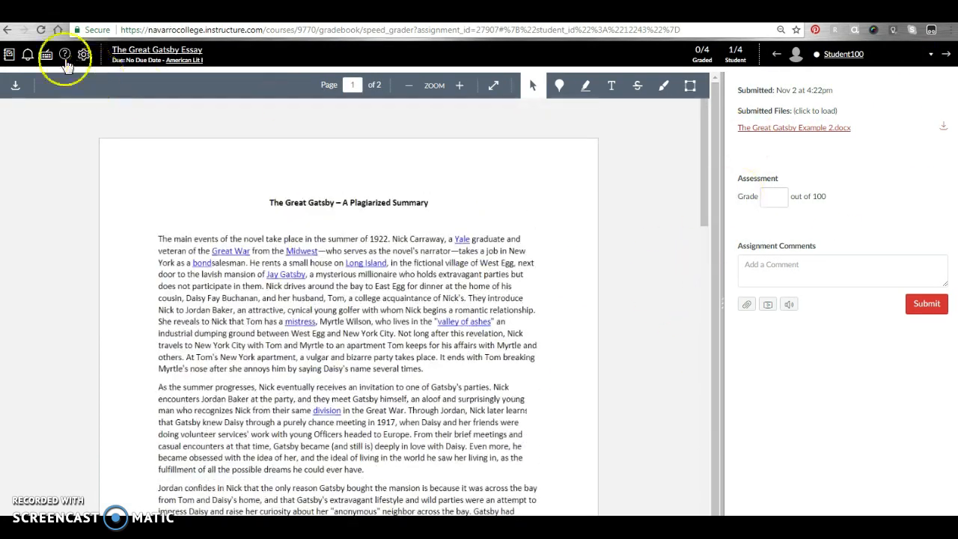
{"action": "left_click", "coordinate": [46, 31]}
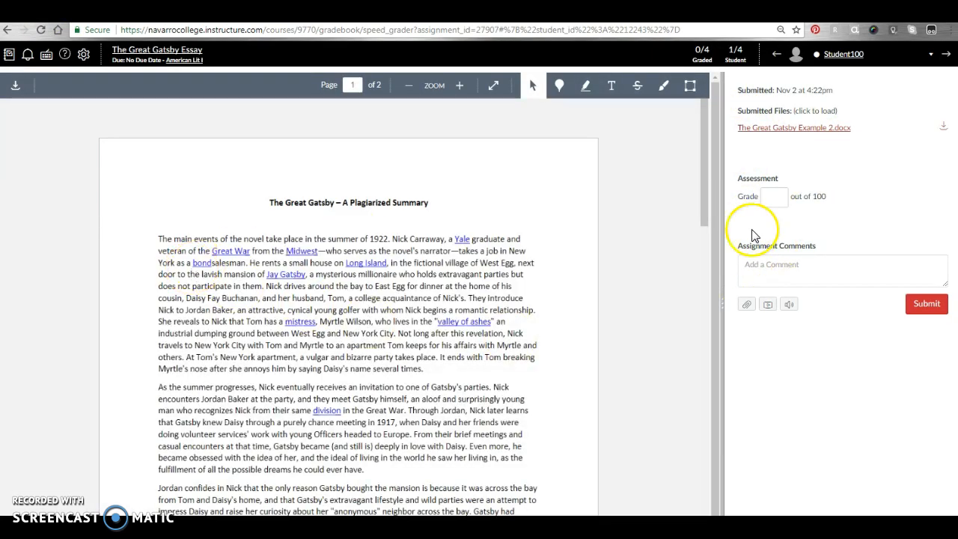
{"action": "left_click", "coordinate": [801, 129]}
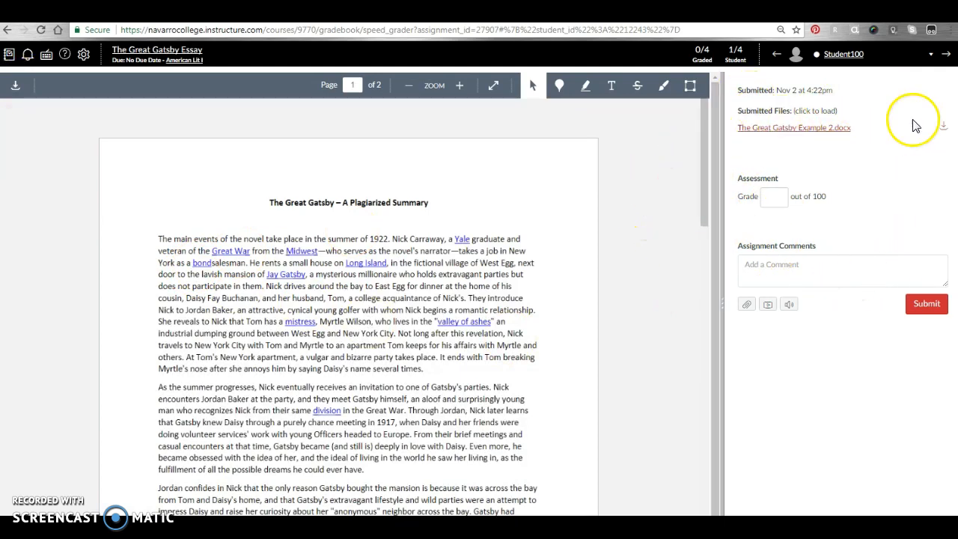
{"action": "left_click", "coordinate": [41, 30]}
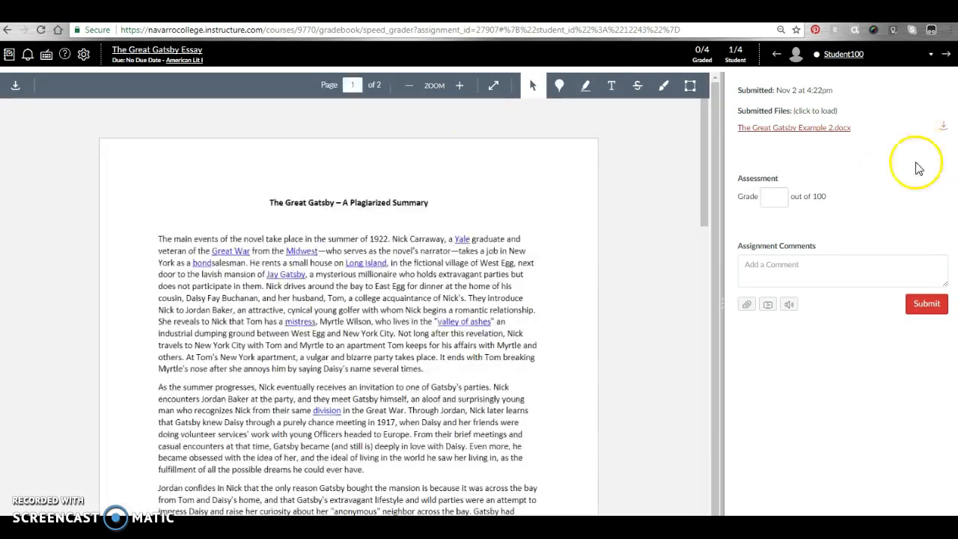
{"action": "left_click", "coordinate": [813, 128]}
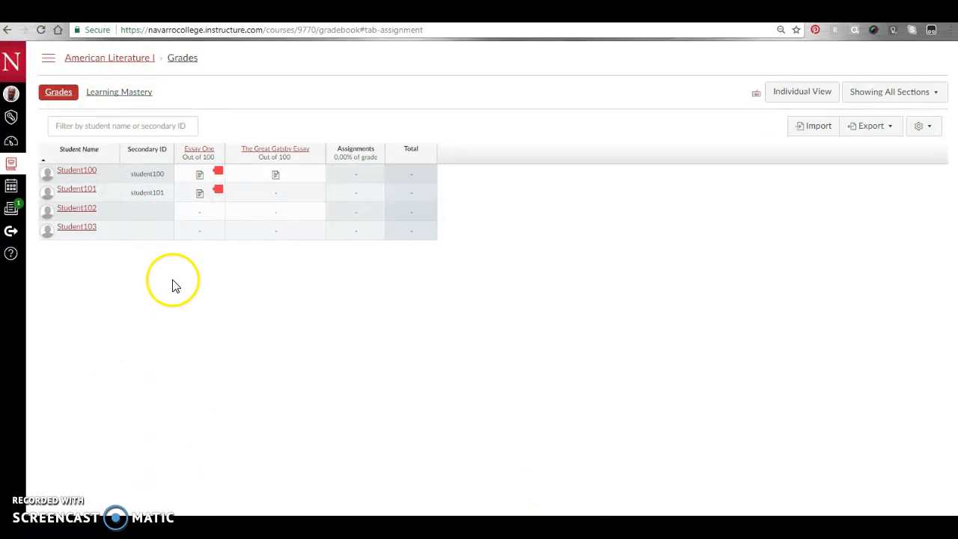
- Open the Essay One submissions in SpeedGrader through the column's Assignment Details page
{"action": "left_click", "coordinate": [218, 158]}
{"action": "left_click", "coordinate": [217, 173]}
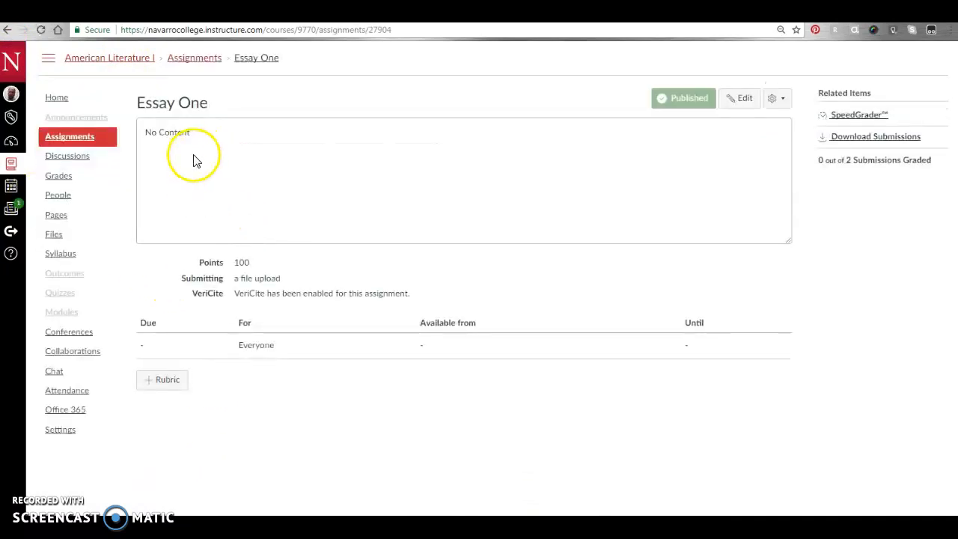
{"action": "left_click", "coordinate": [861, 116]}
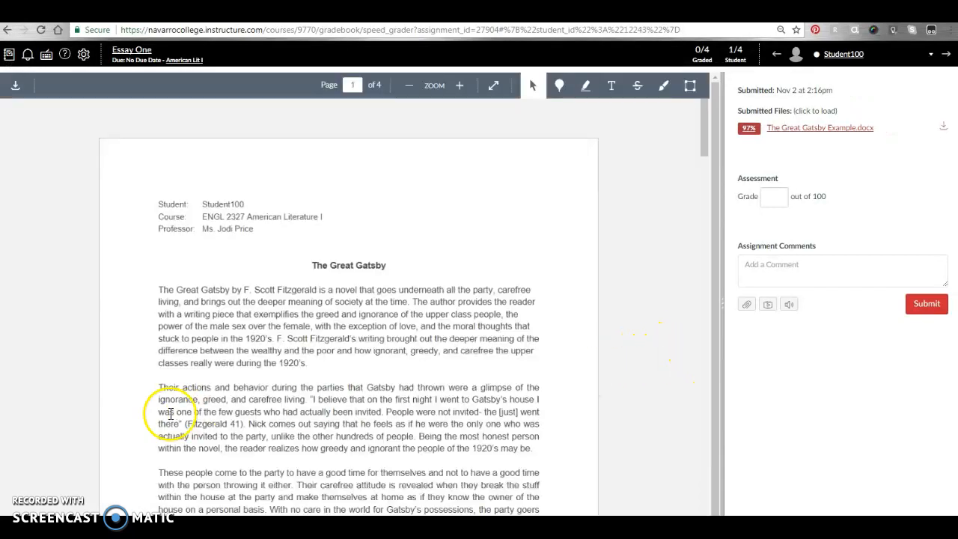
- Open the full VeriCite report for the first student's essay, scored 97% similarity
{"action": "scroll", "coordinate": [544, 410], "scroll_direction": "down", "scroll_amount": 1}
{"action": "scroll", "coordinate": [544, 409], "scroll_direction": "up", "scroll_amount": 1}
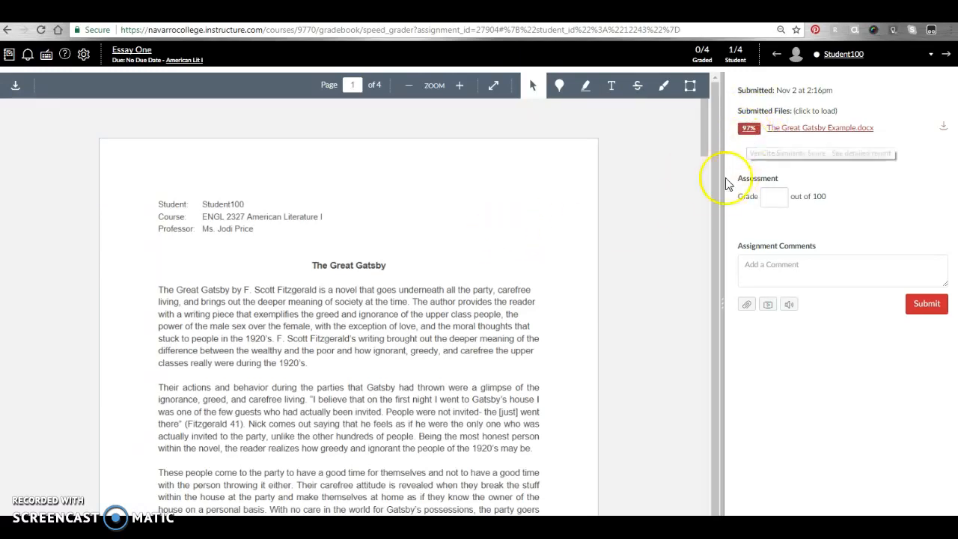
{"action": "left_click", "coordinate": [748, 131]}
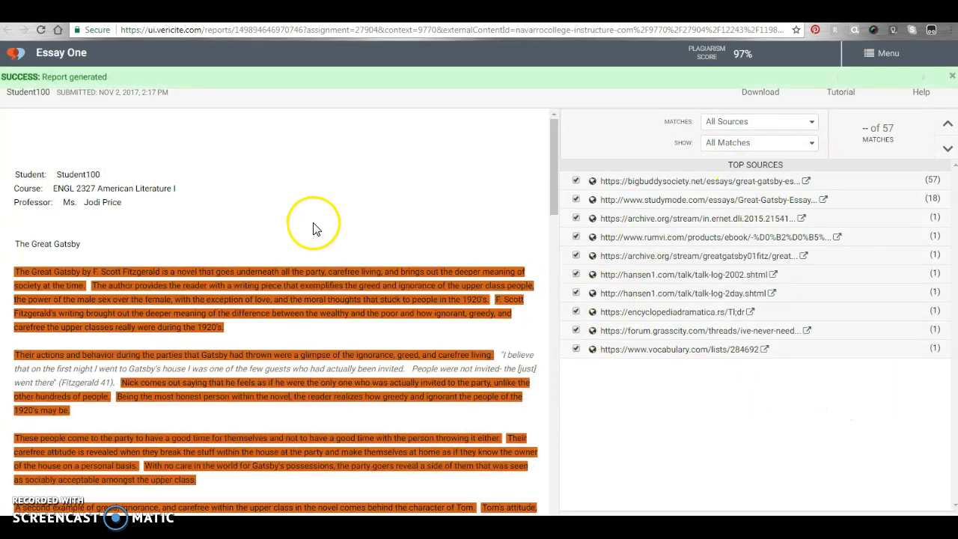
- Scroll through the Essay One VeriCite report with its 97% score and 57 matches
{"action": "scroll", "coordinate": [314, 231], "scroll_direction": "down", "scroll_amount": 1}
{"action": "scroll", "coordinate": [348, 359], "scroll_direction": "down", "scroll_amount": 2}
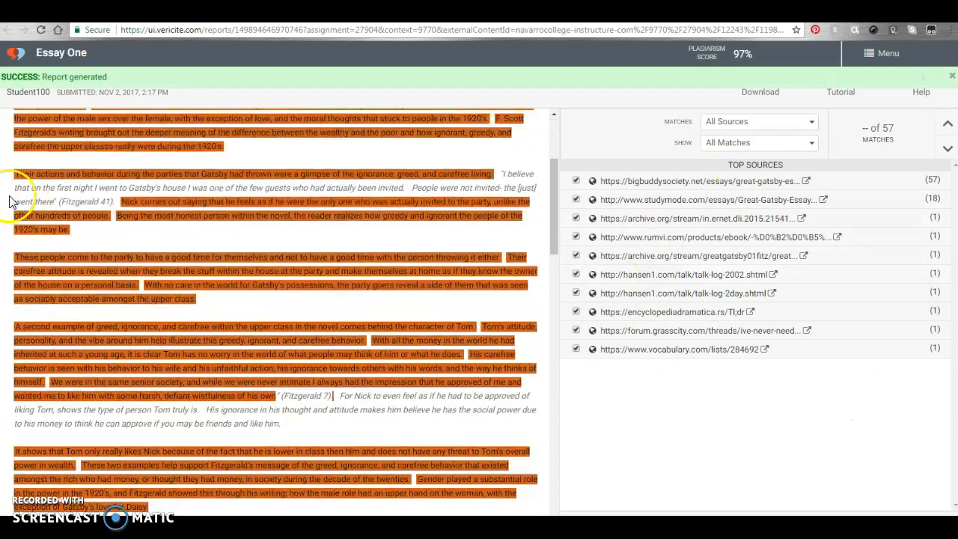
{"action": "scroll", "coordinate": [370, 407], "scroll_direction": "down", "scroll_amount": 3}
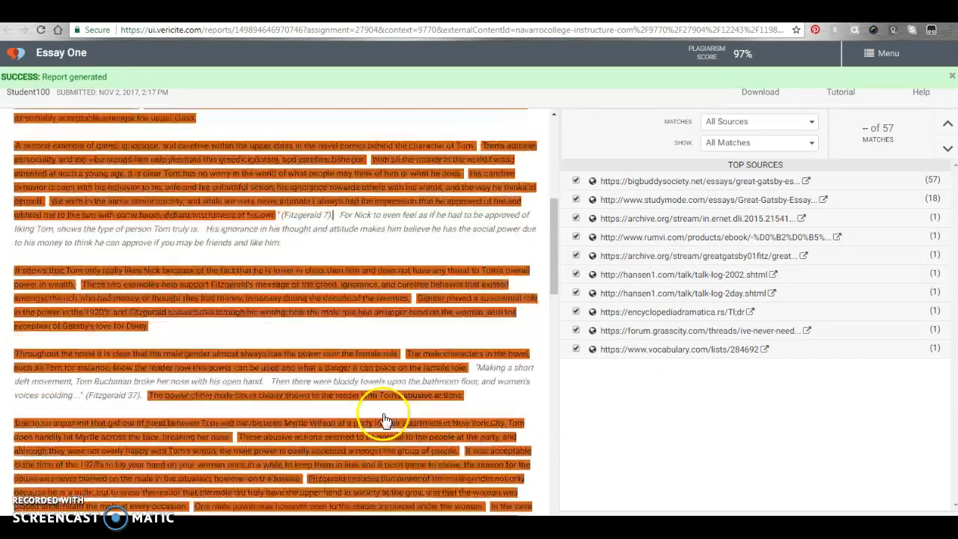
{"action": "scroll", "coordinate": [317, 400], "scroll_direction": "up", "scroll_amount": 4}
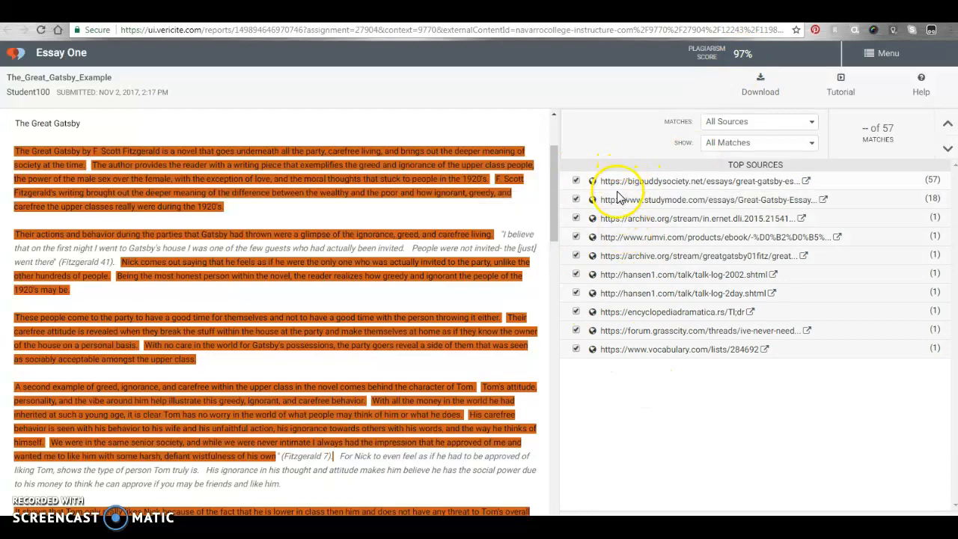
{"action": "scroll", "coordinate": [197, 322], "scroll_direction": "down", "scroll_amount": 10}
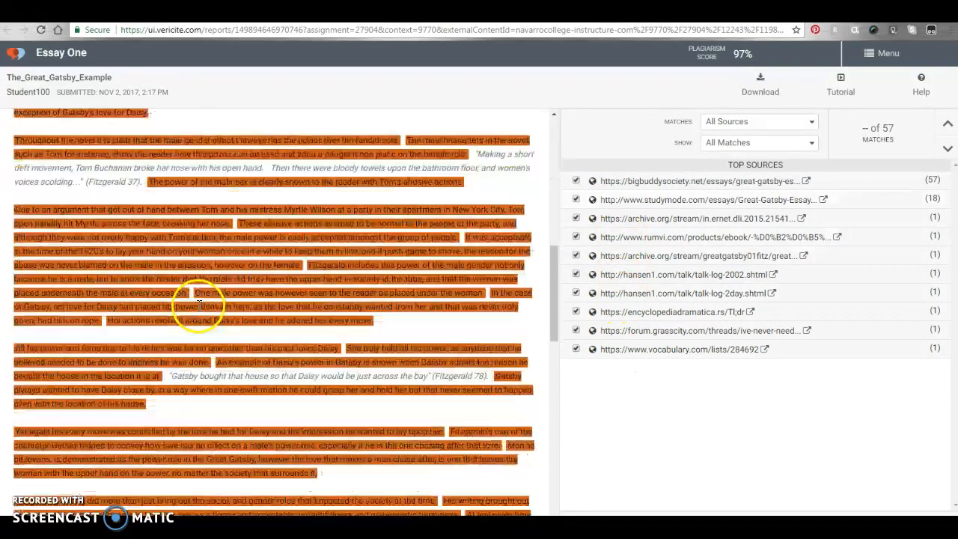
{"action": "scroll", "coordinate": [196, 350], "scroll_direction": "down", "scroll_amount": 4}
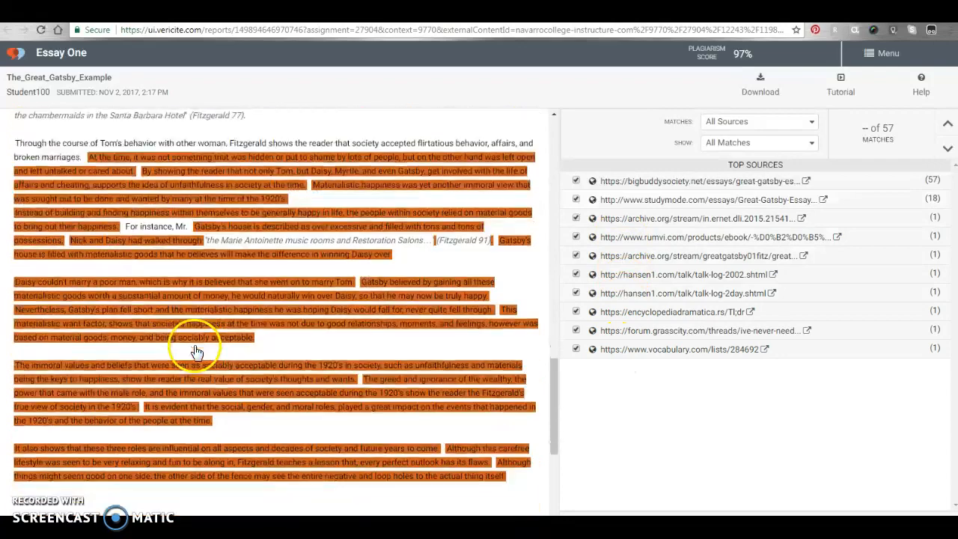
{"action": "scroll", "coordinate": [196, 354], "scroll_direction": "up", "scroll_amount": 15}
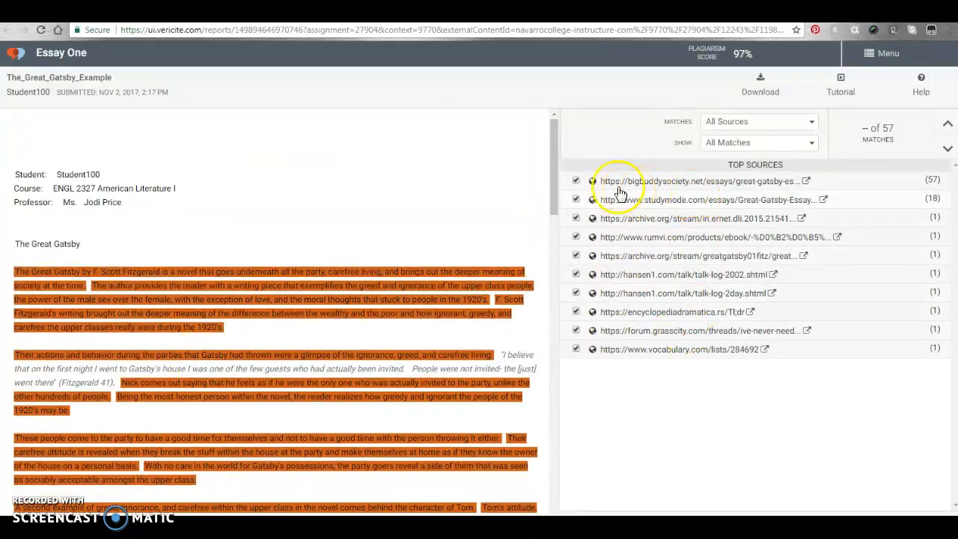
- Compare the essay with the bigbuddysociety.net matched text, then close the source panel
{"action": "left_click", "coordinate": [662, 183]}
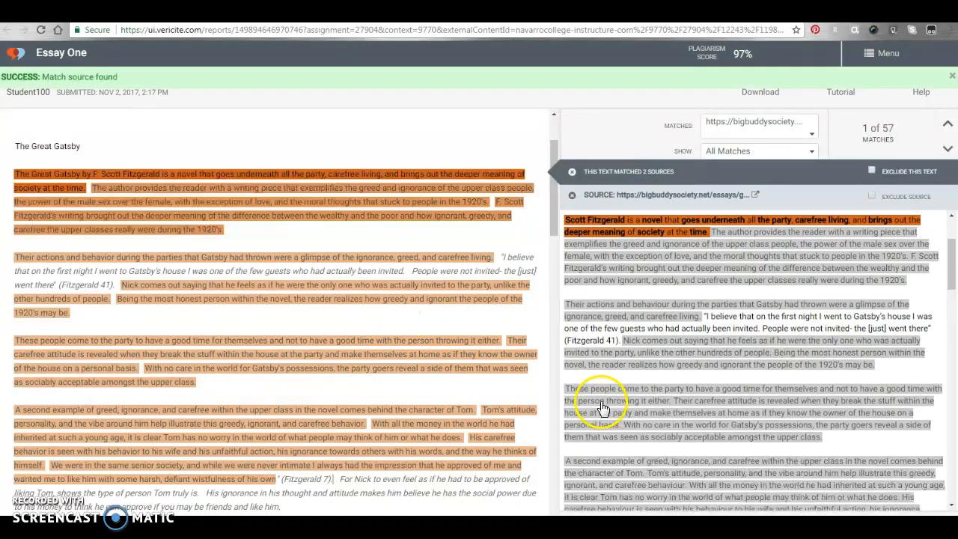
{"action": "scroll", "coordinate": [817, 347], "scroll_direction": "down", "scroll_amount": 10}
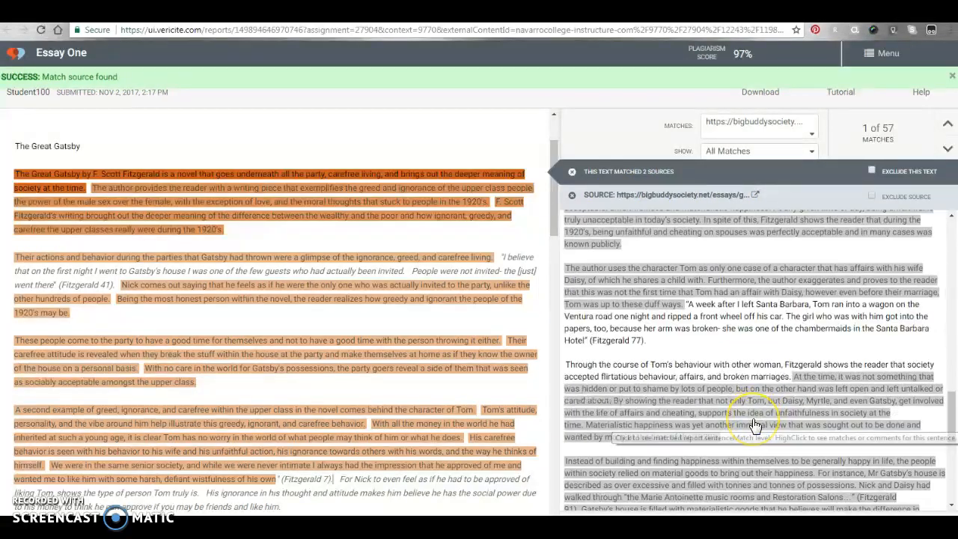
{"action": "scroll", "coordinate": [755, 425], "scroll_direction": "up", "scroll_amount": 10}
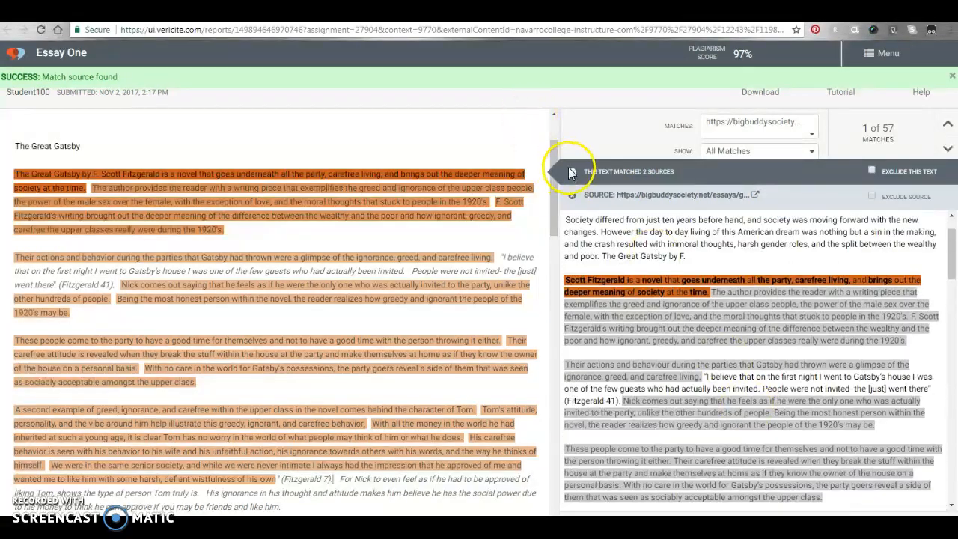
{"action": "left_click", "coordinate": [570, 173]}
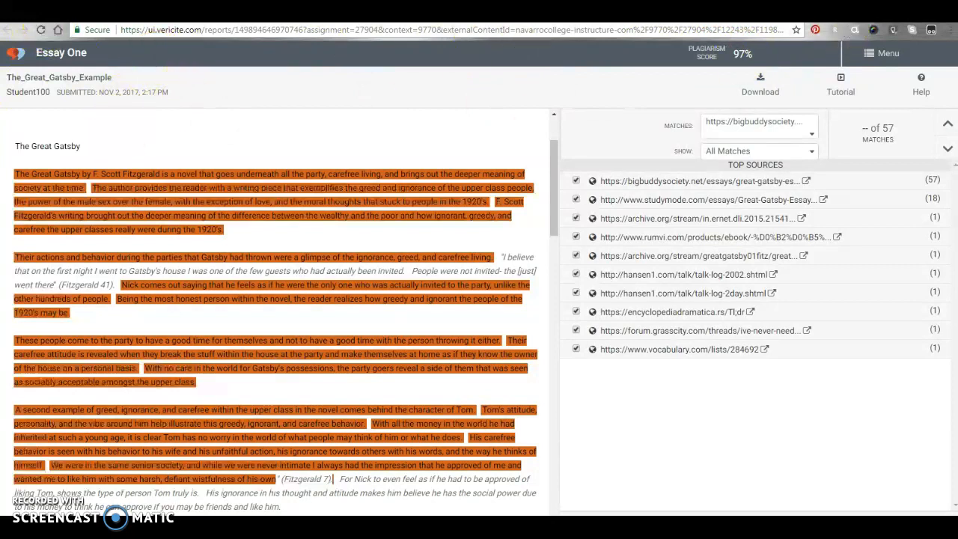
- From the gradebook, open the first student's Great Gatsby Essay cell ('A Plagiarized Summary') in SpeedGrader
{"action": "left_click", "coordinate": [539, 11]}
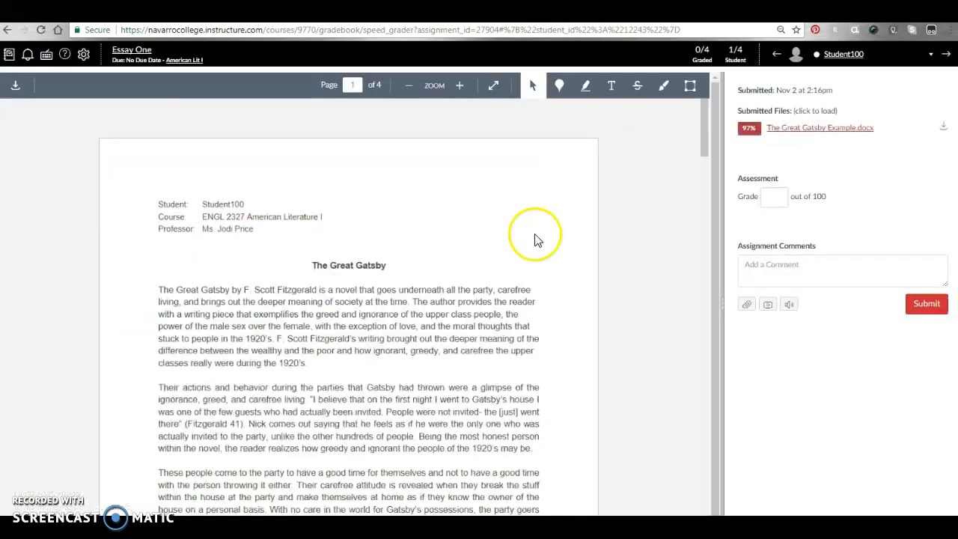
{"action": "left_click", "coordinate": [17, 54]}
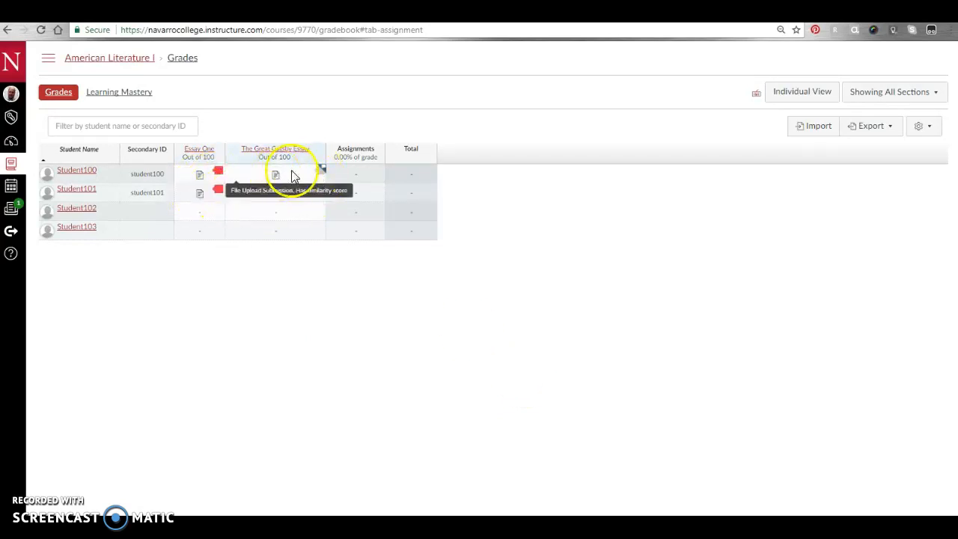
{"action": "left_click", "coordinate": [319, 174]}
{"action": "left_click", "coordinate": [364, 274]}
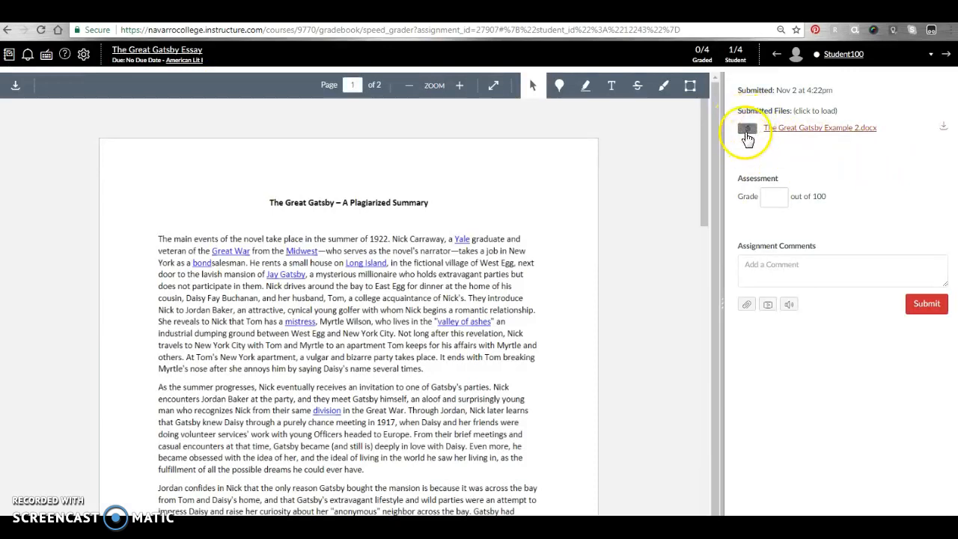
- Check the Gatsby essay's grey VeriCite badge, still processing, then head back to the Grades page
{"action": "left_click", "coordinate": [747, 133]}
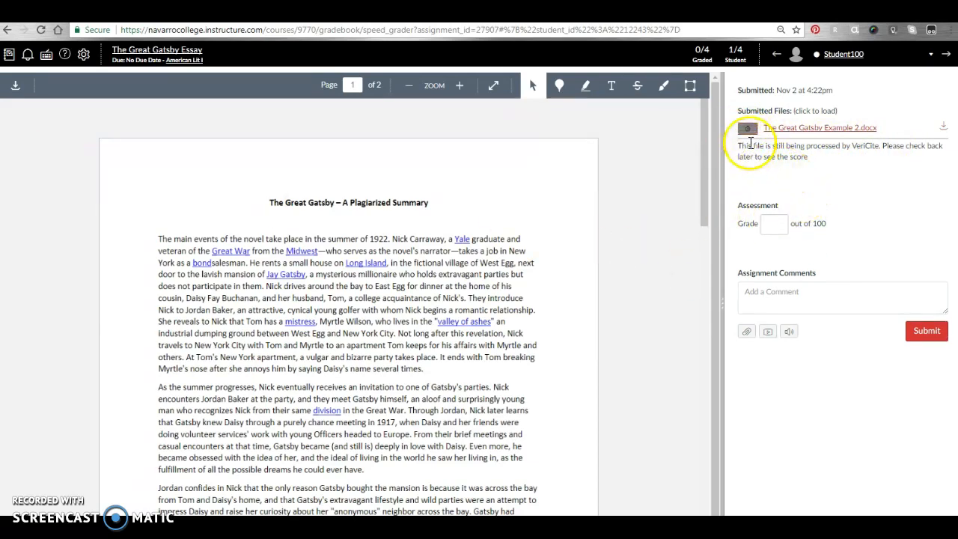
{"action": "mouse_move", "coordinate": [749, 133]}
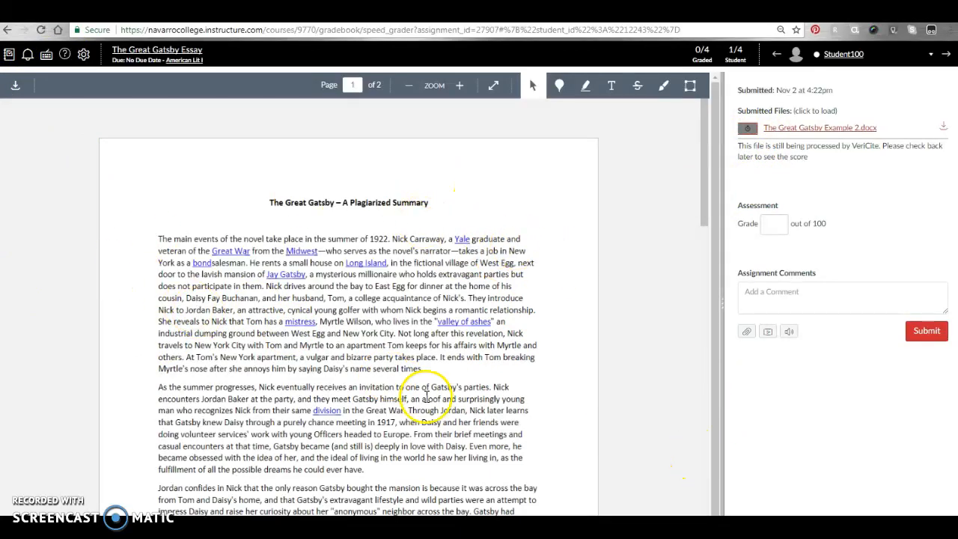
{"action": "scroll", "coordinate": [650, 379], "scroll_direction": "down", "scroll_amount": 4}
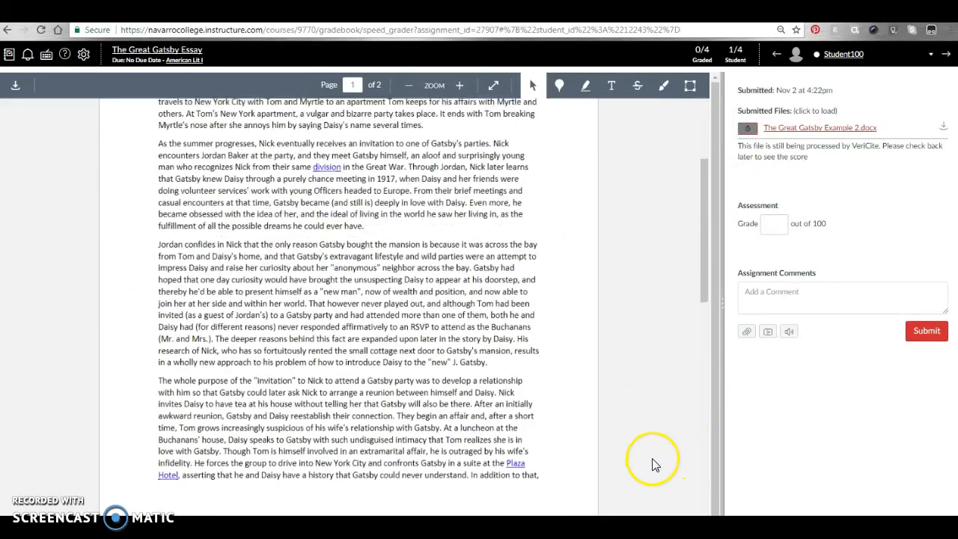
{"action": "scroll", "coordinate": [652, 464], "scroll_direction": "up", "scroll_amount": 4}
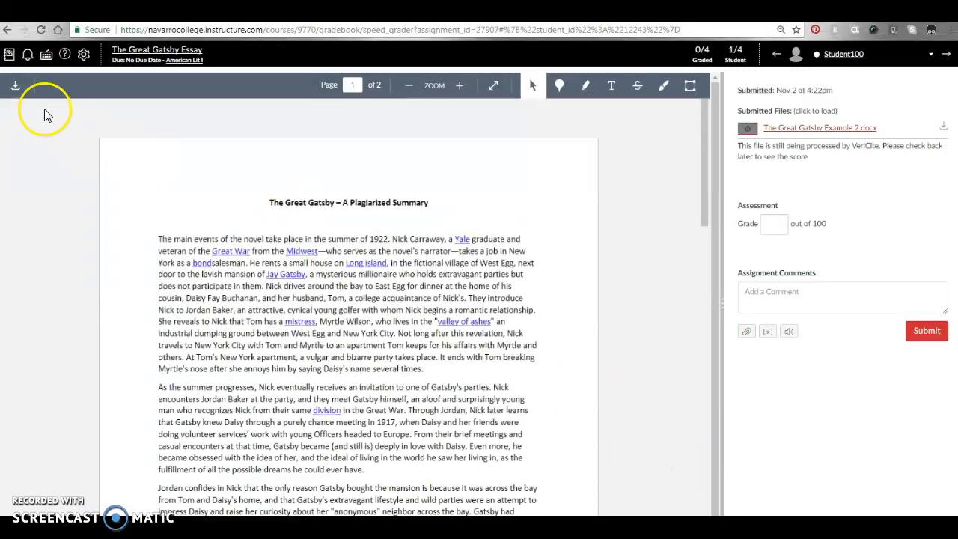
{"action": "left_click", "coordinate": [10, 54]}
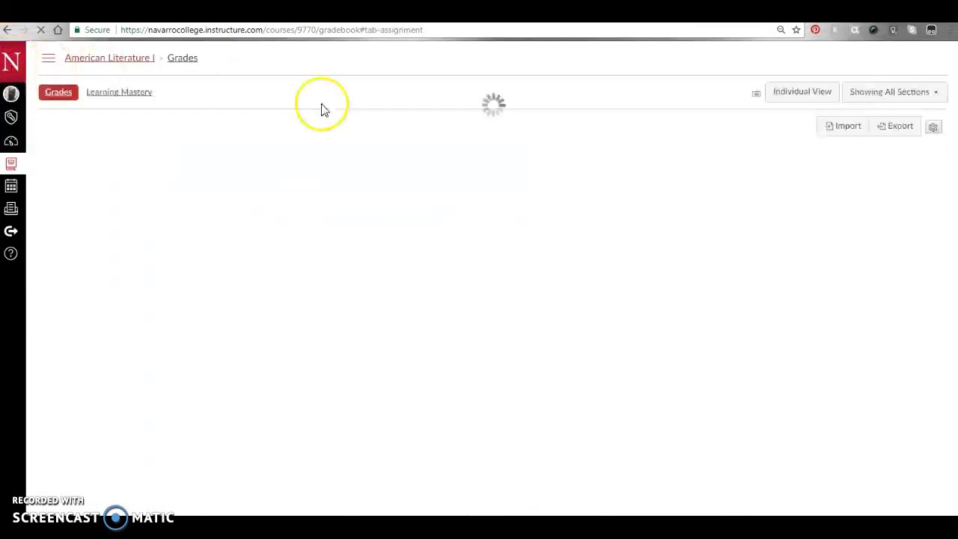